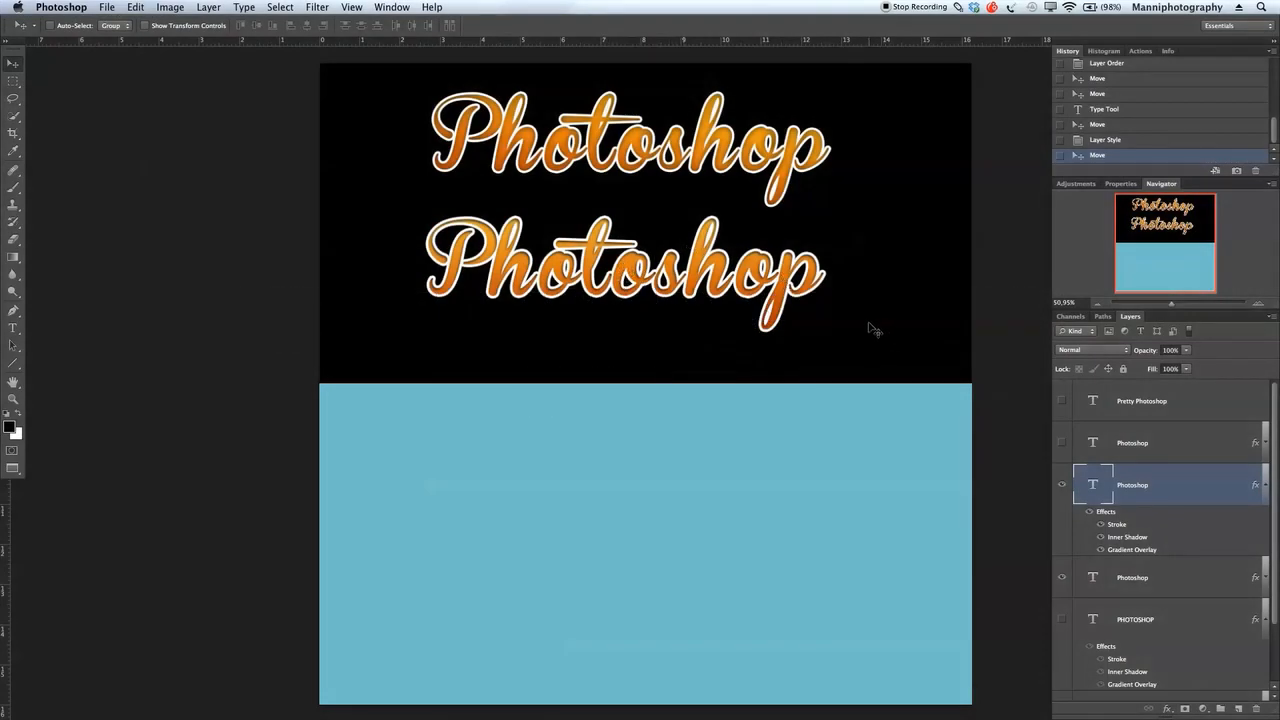
Step: Show the black-to-white and grey text samples, hide the yellow duplicate, and move the orange Photoshop text to the upper edge of the black area
left_click(1066, 485)
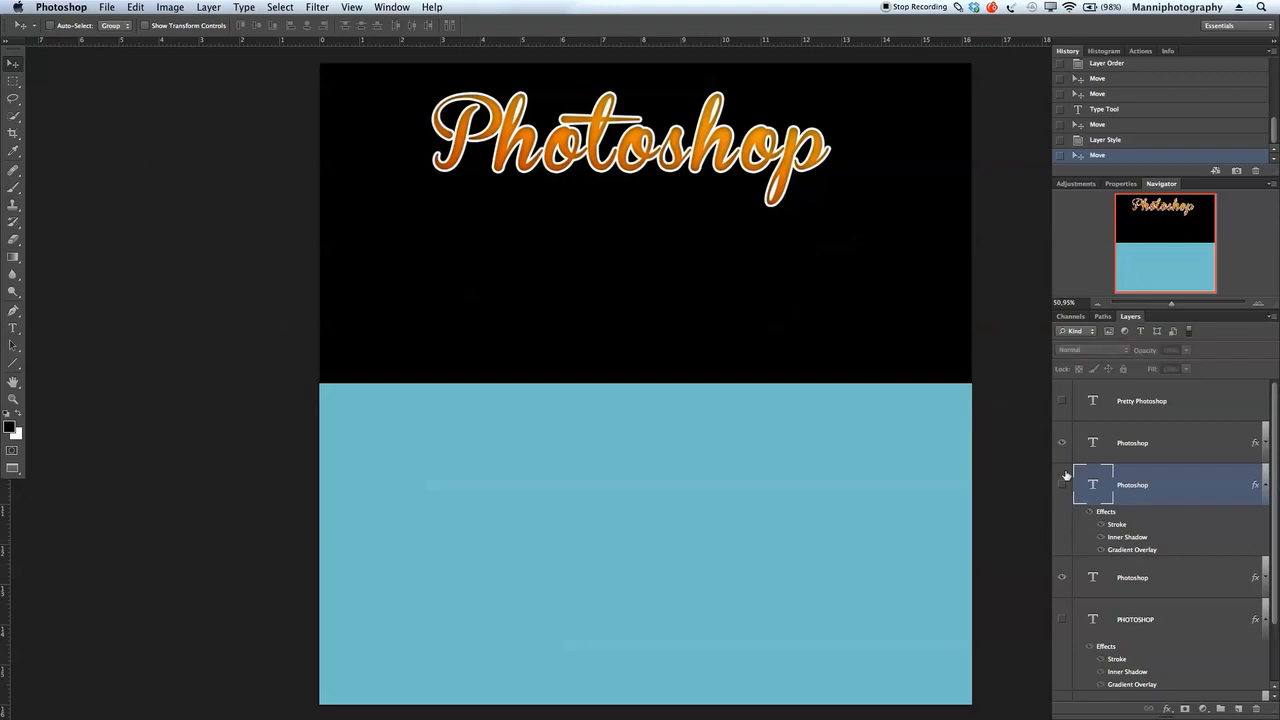
left_click(1064, 484)
left_click(1063, 574)
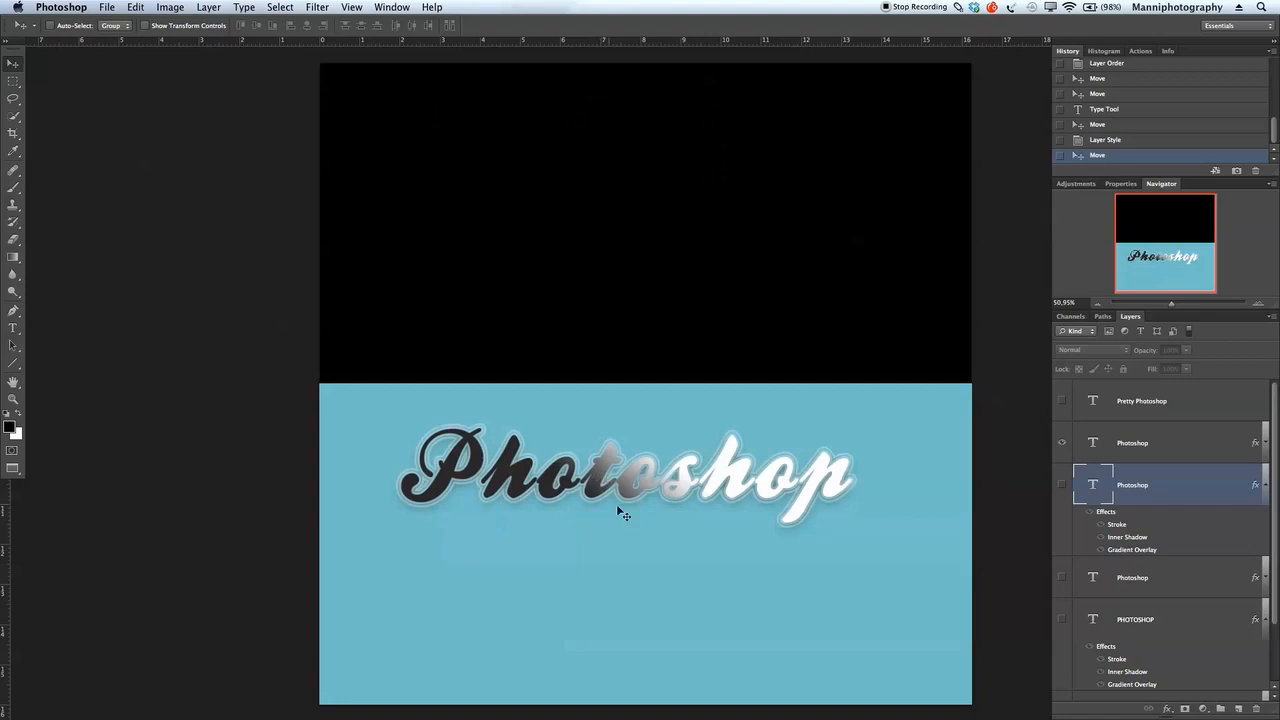
left_click(1062, 485)
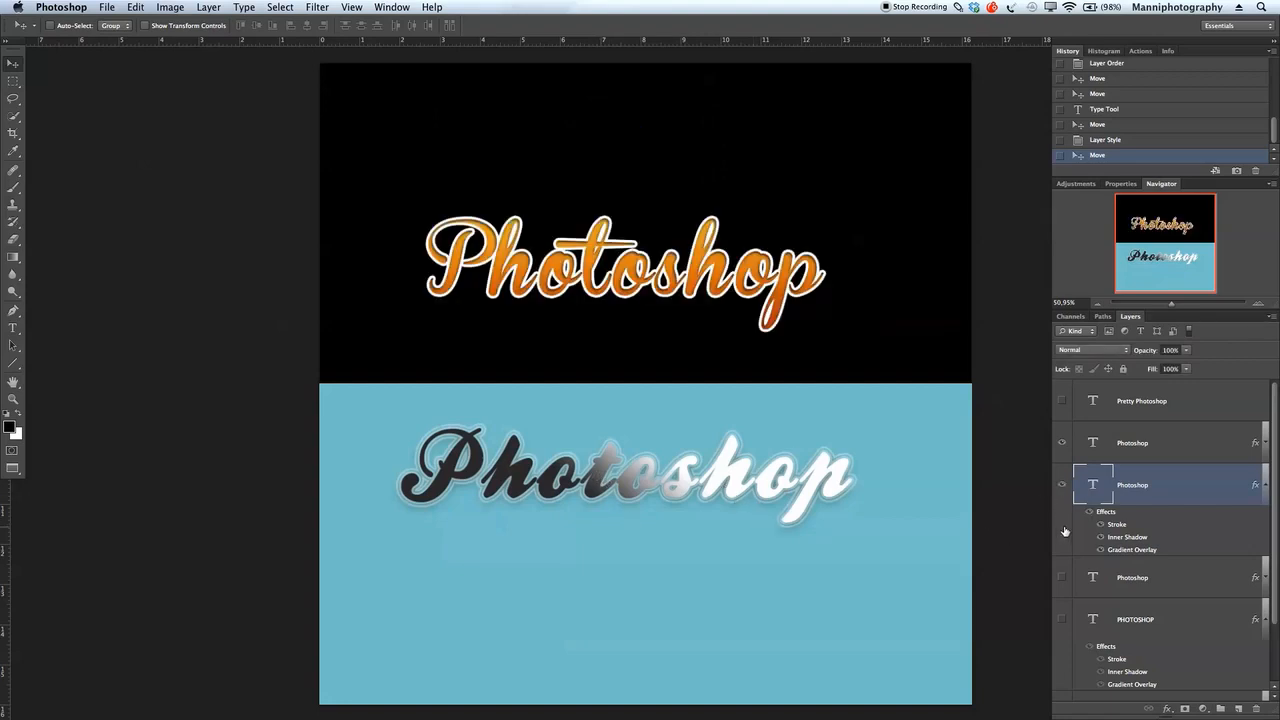
left_click(1062, 619)
left_click_drag(900, 208, 900, 93)
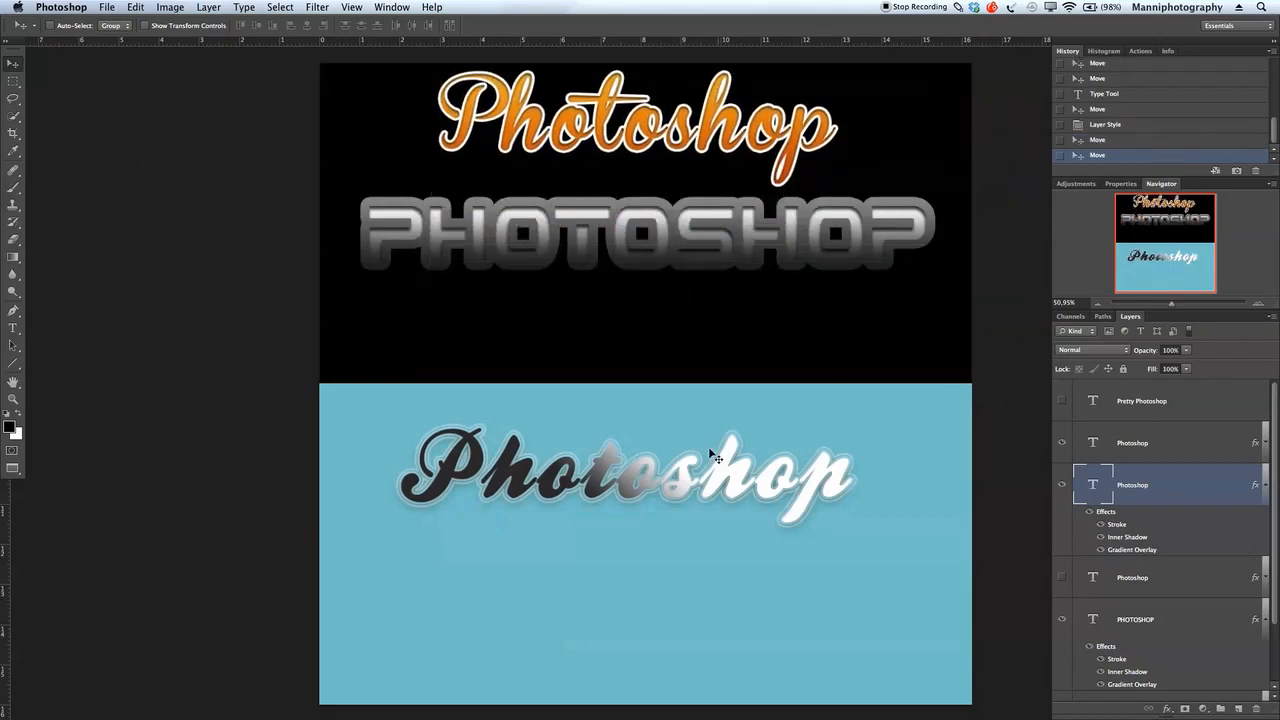
Step: Create a wide text box on the blue area below the black-to-white lettering and enter Photoshop in it
key("t")
left_click(660, 549)
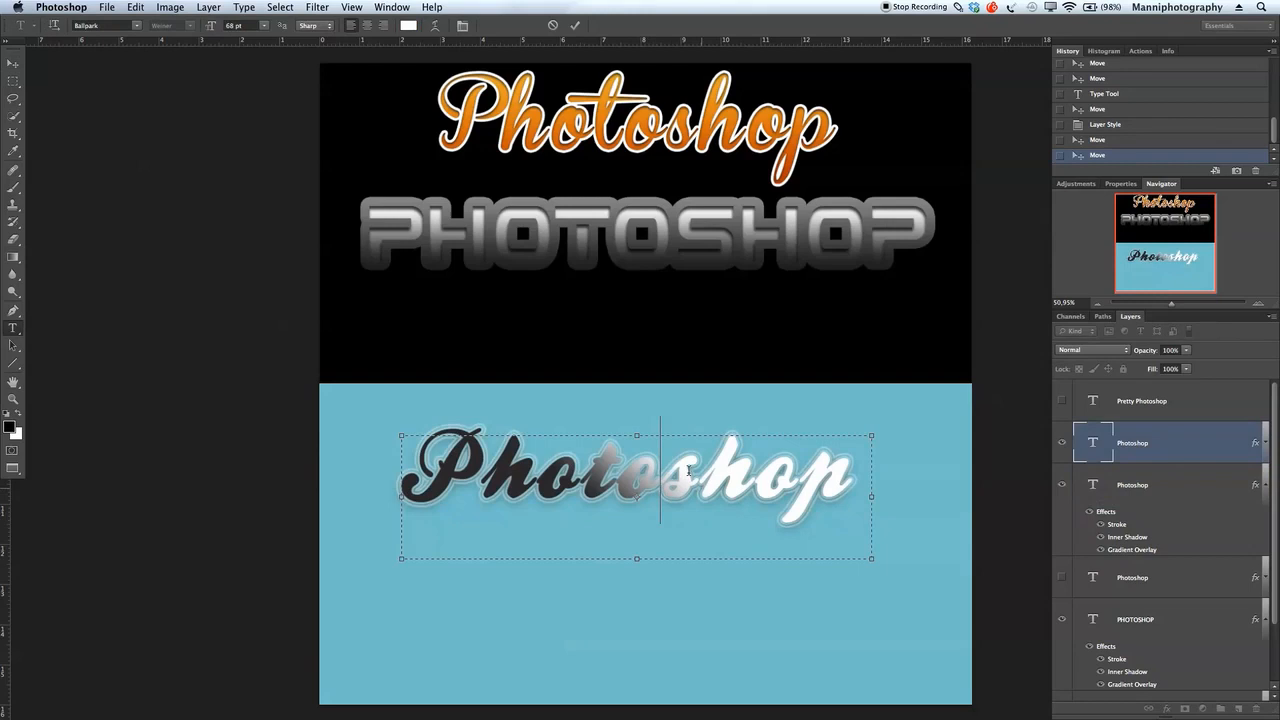
key("Escape")
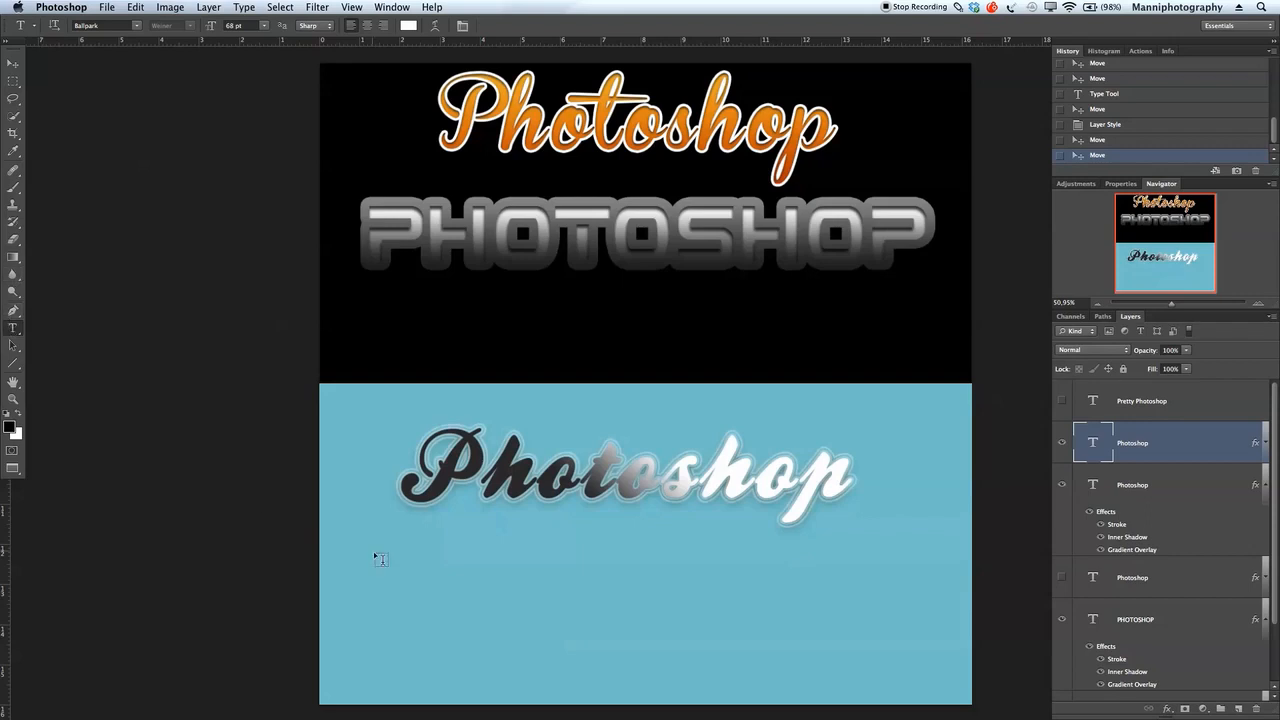
left_click_drag(368, 535, 907, 675)
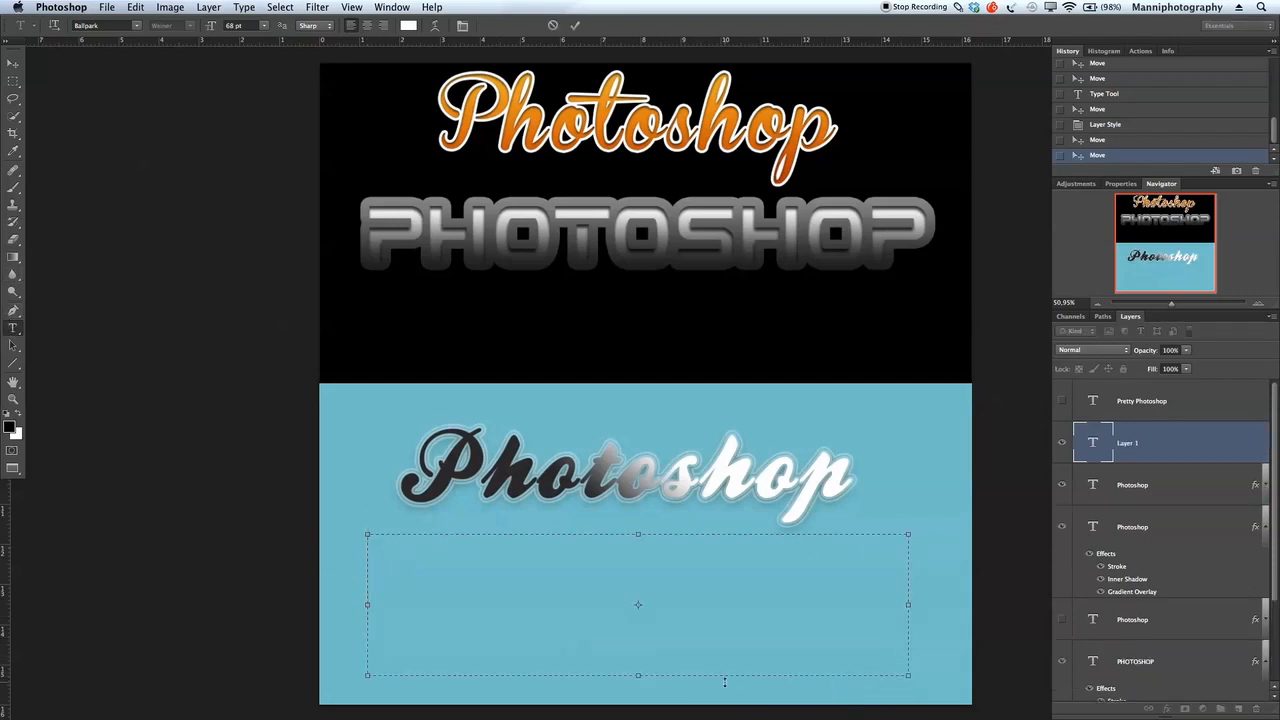
type("P")
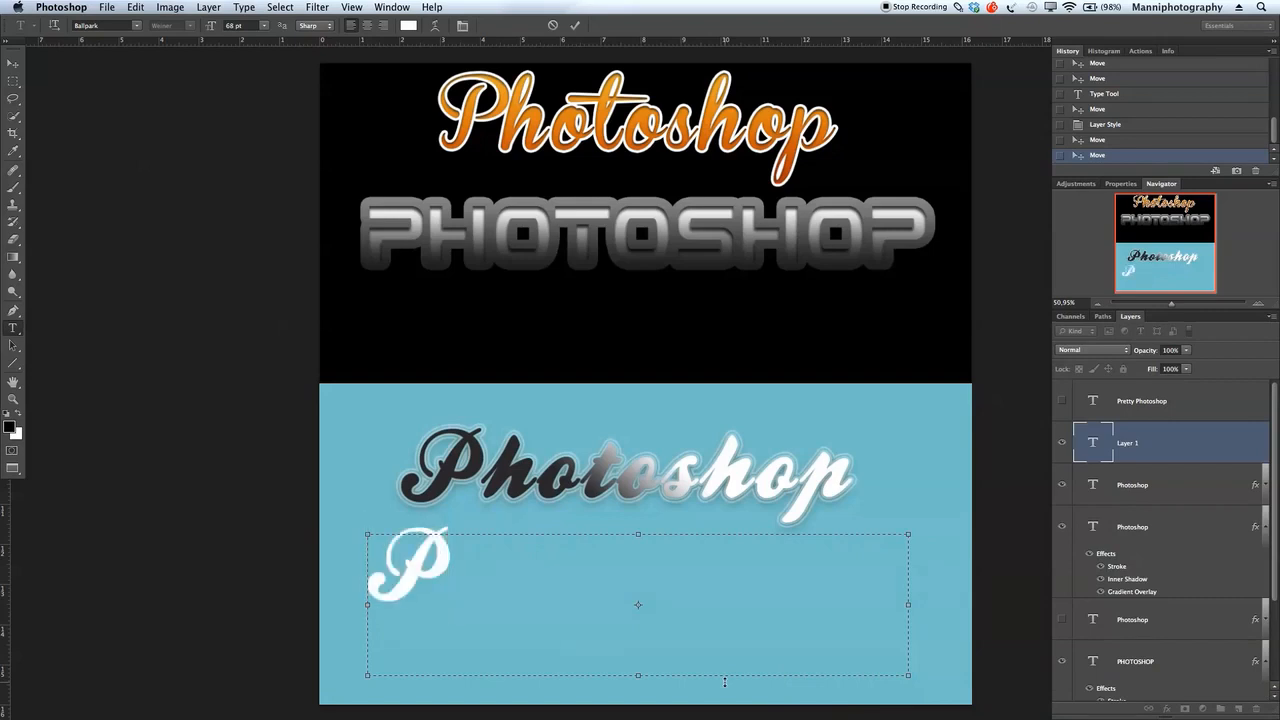
type("hotoshop")
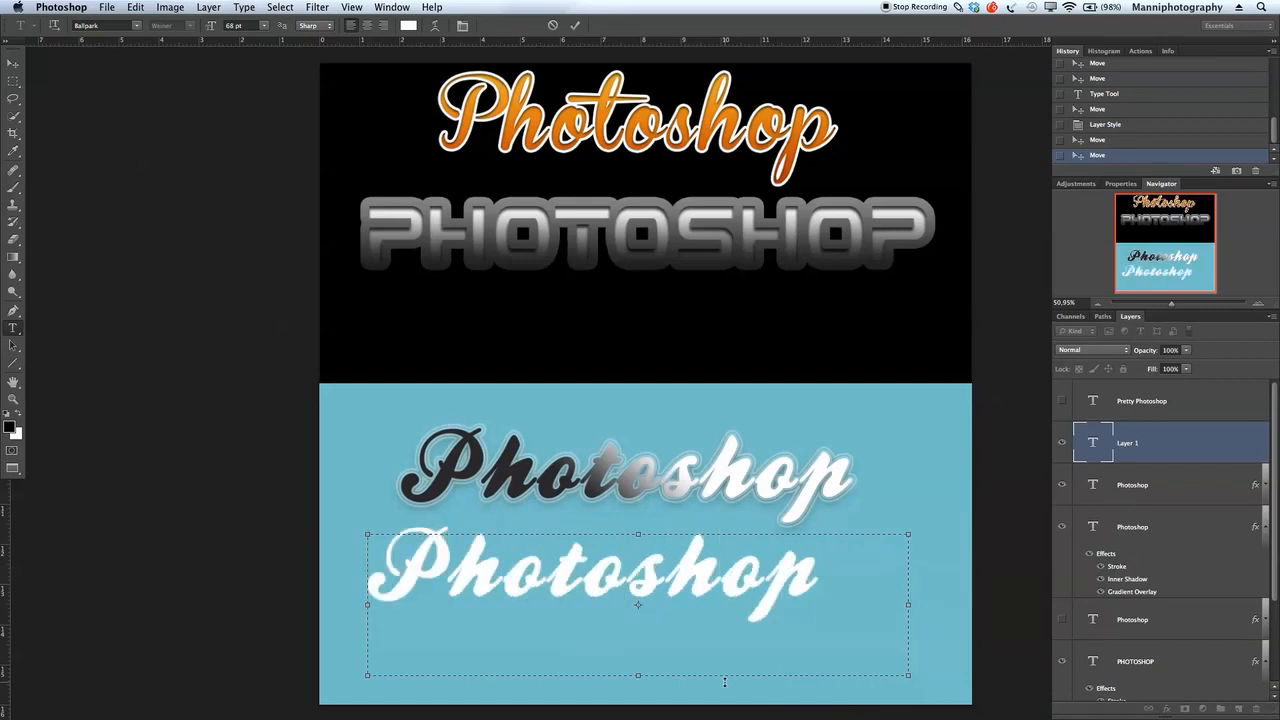
Step: Set the tracking of the new Photoshop text to 0 and move it so it sits centred beneath the black-to-white lettering
key("super+a")
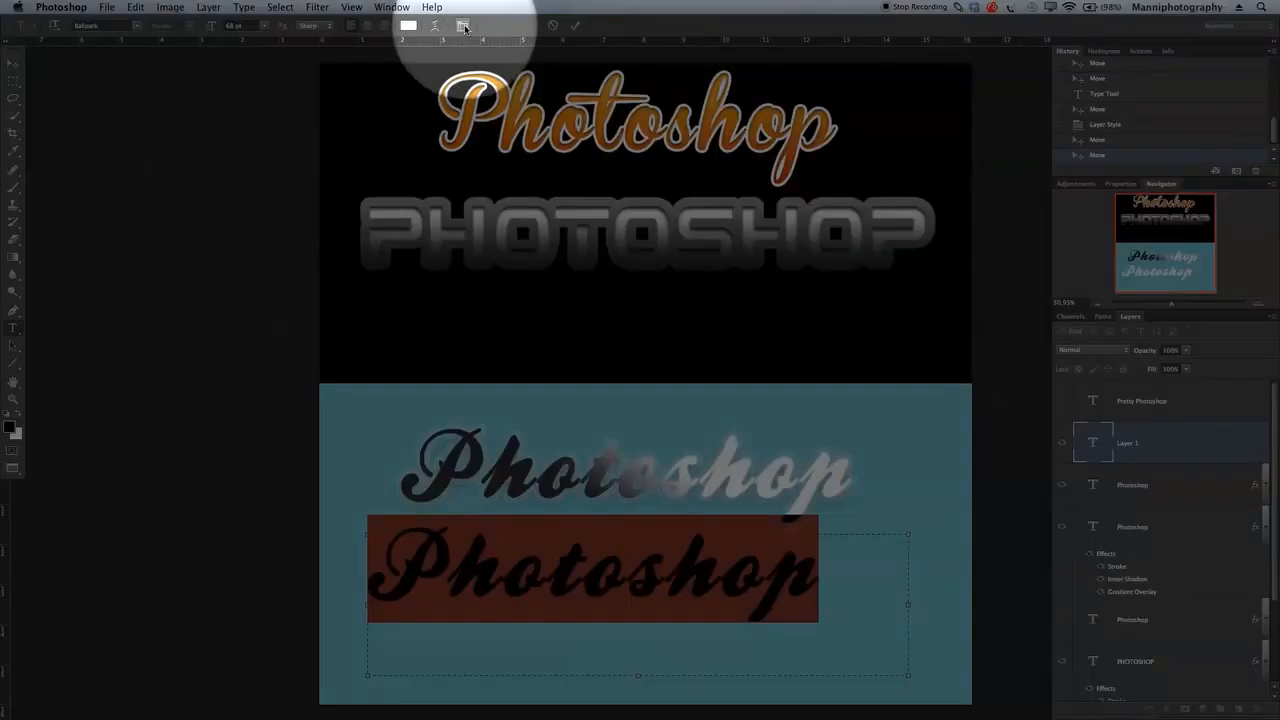
left_click(461, 26)
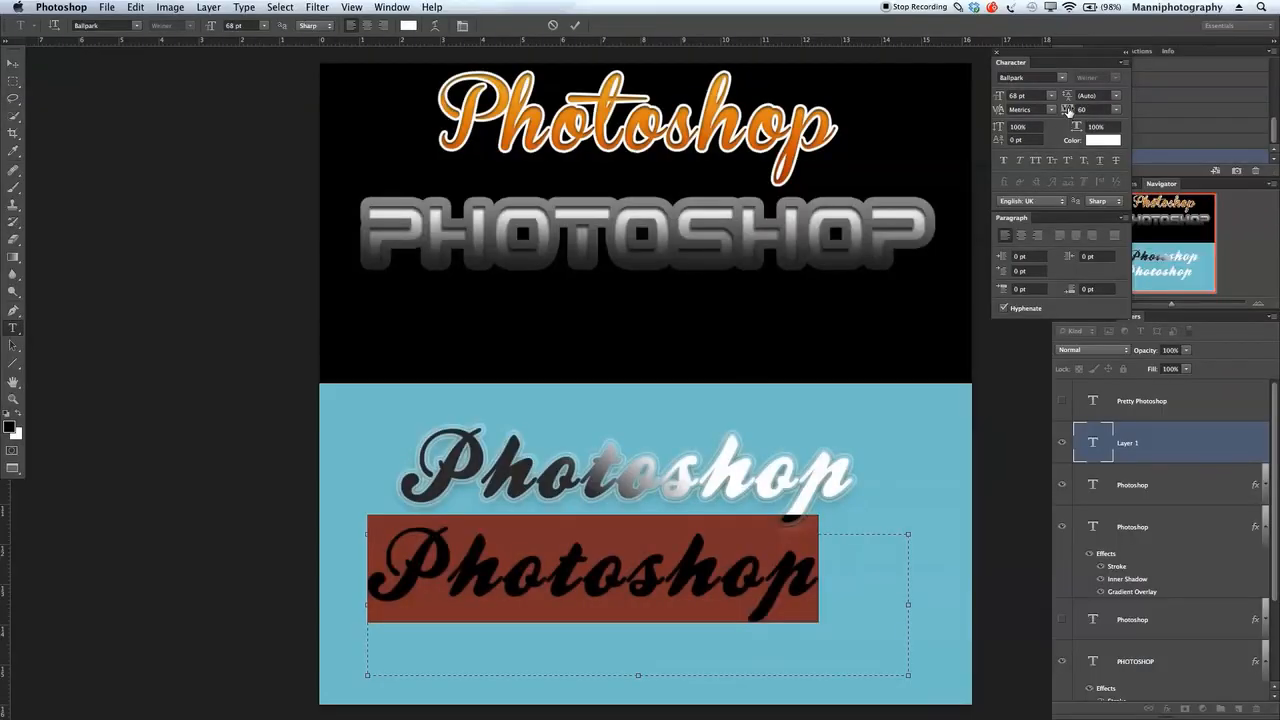
left_click_drag(1069, 112, 1067, 112)
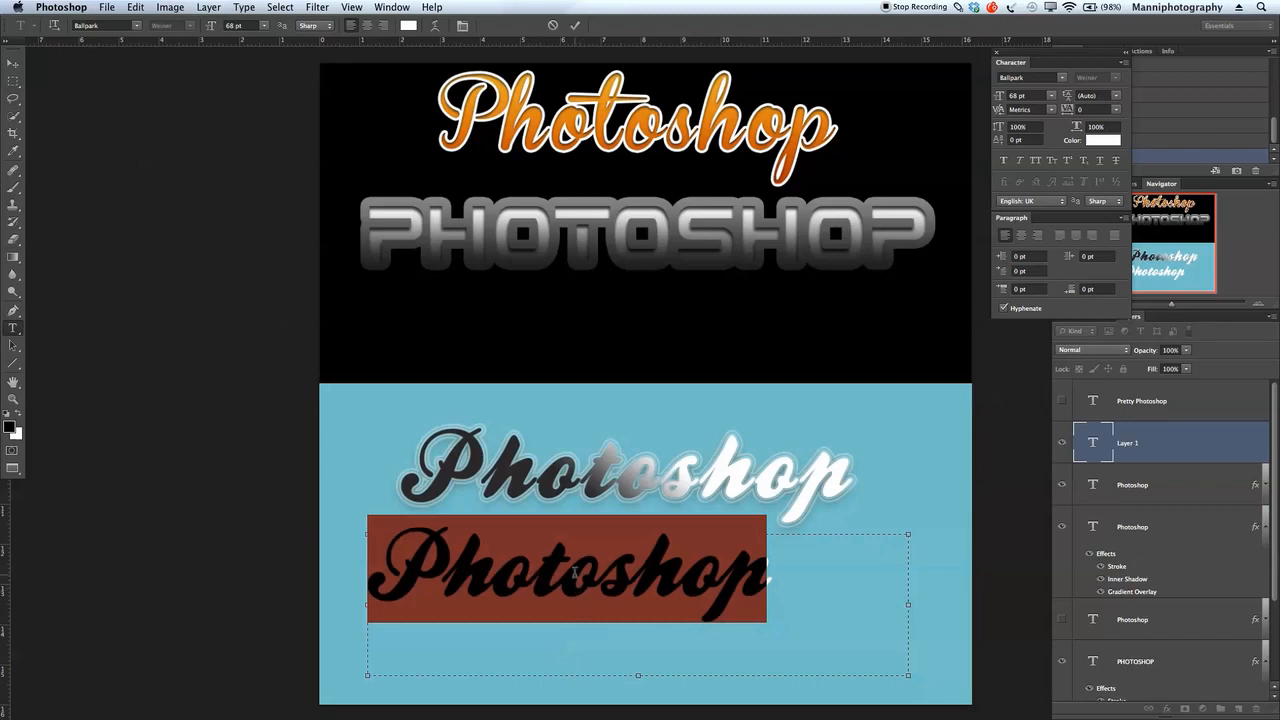
left_click(1084, 109)
left_click(997, 53)
left_click(881, 607)
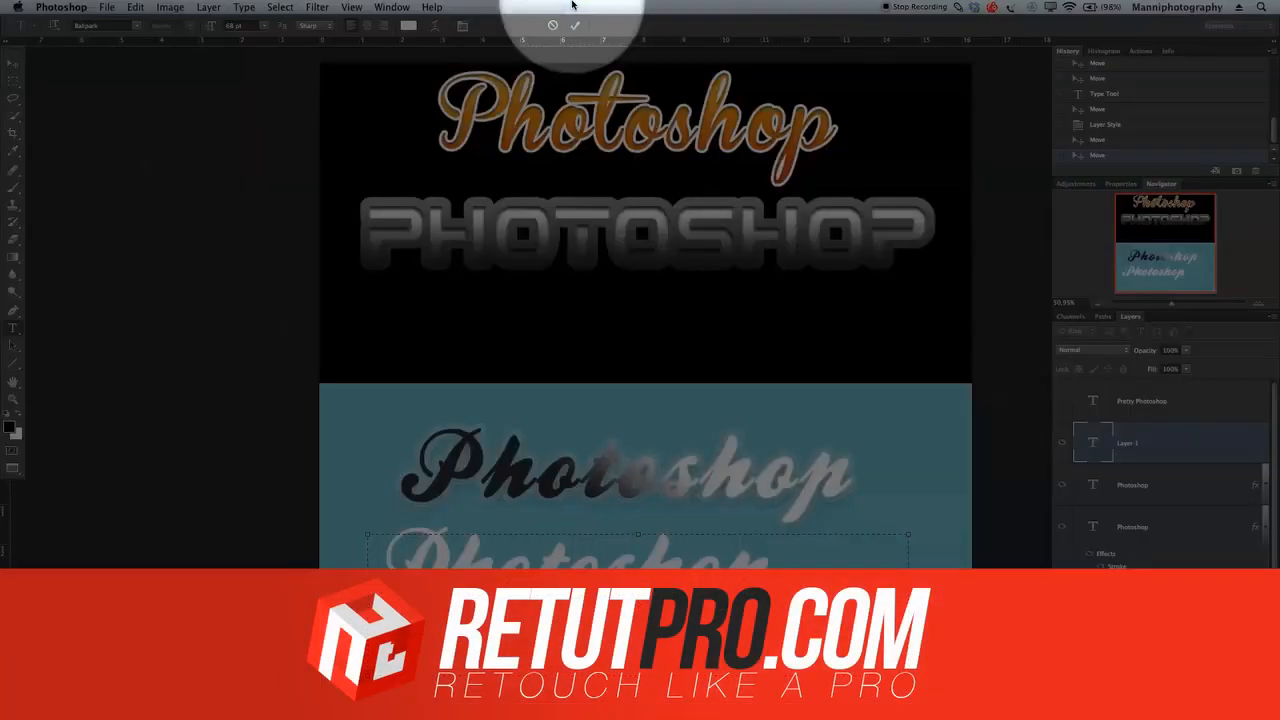
left_click(576, 25)
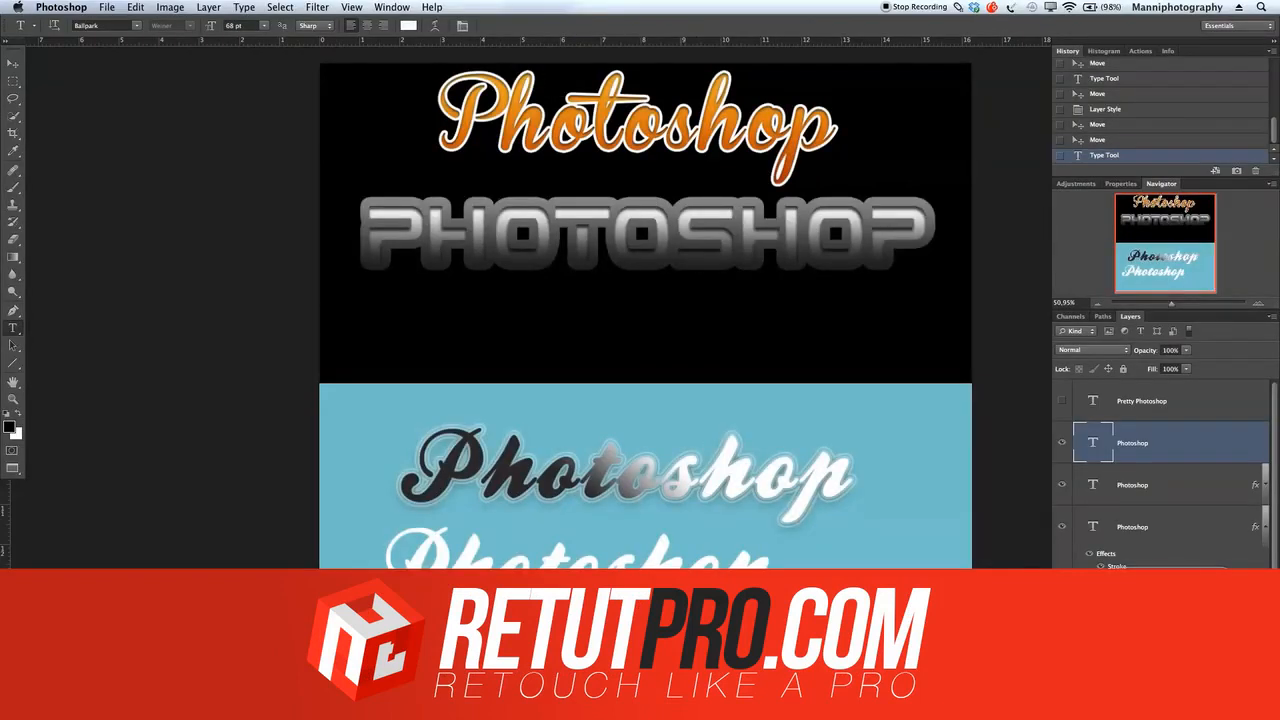
key("v")
left_click_drag(660, 590, 701, 616)
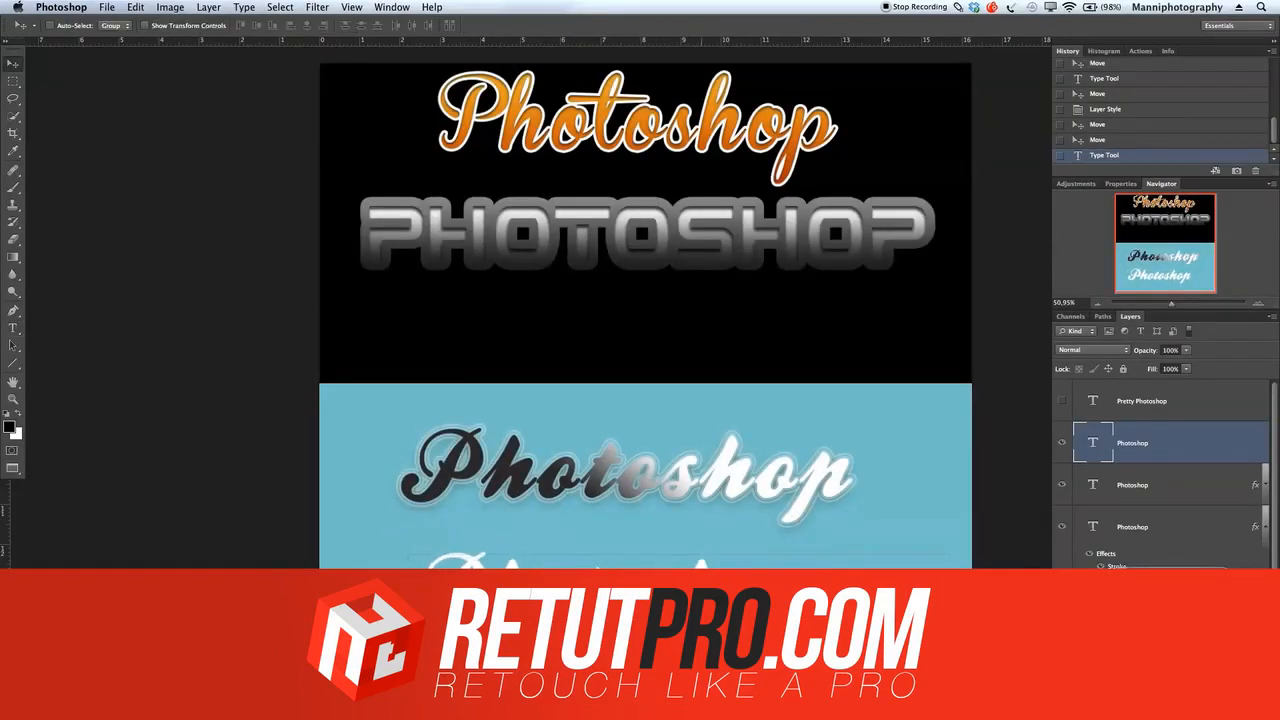
Step: Add a Gradient Overlay layer style to the new Photoshop text and set its angle to 35°
double_click(1191, 443)
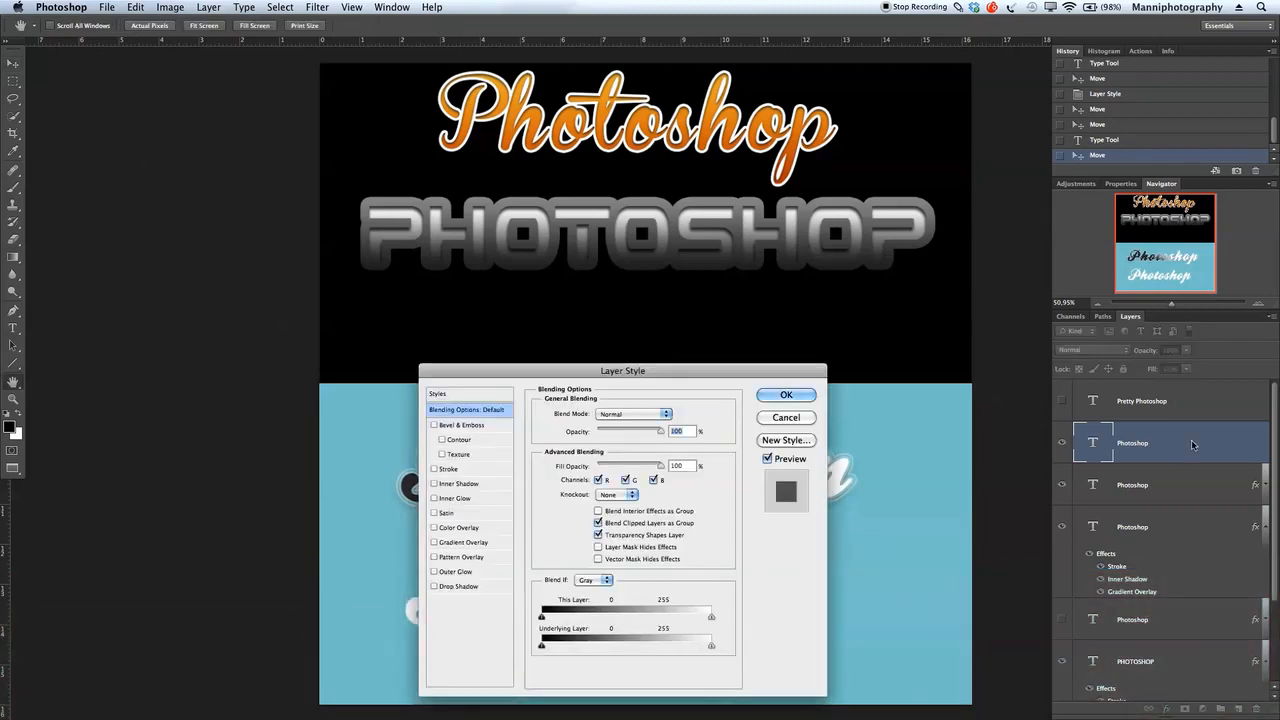
left_click_drag(677, 370, 726, 77)
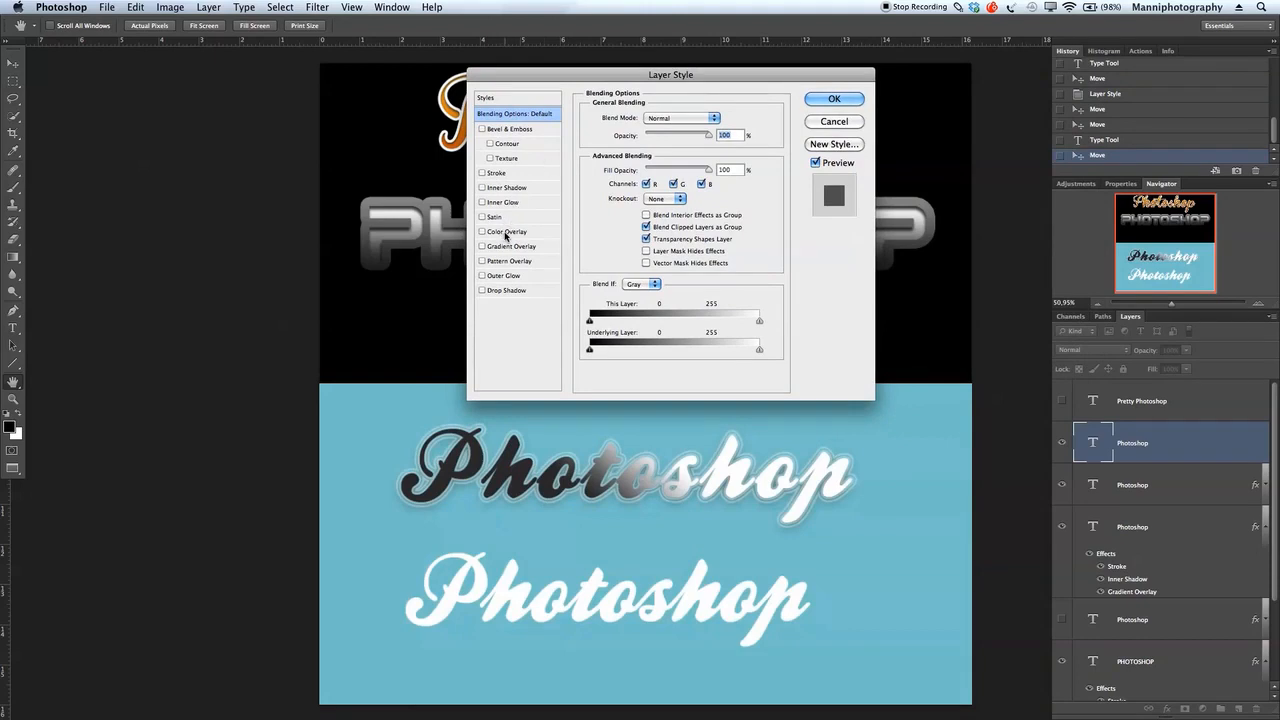
left_click(482, 246)
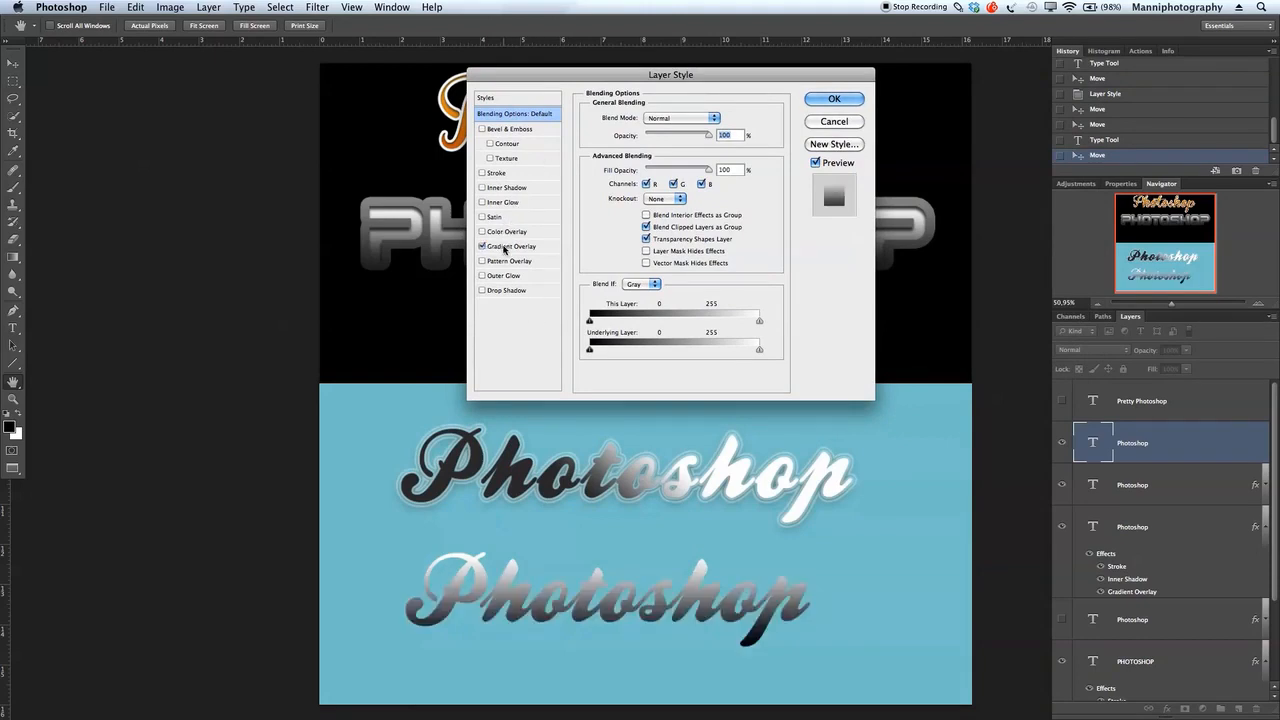
left_click(505, 247)
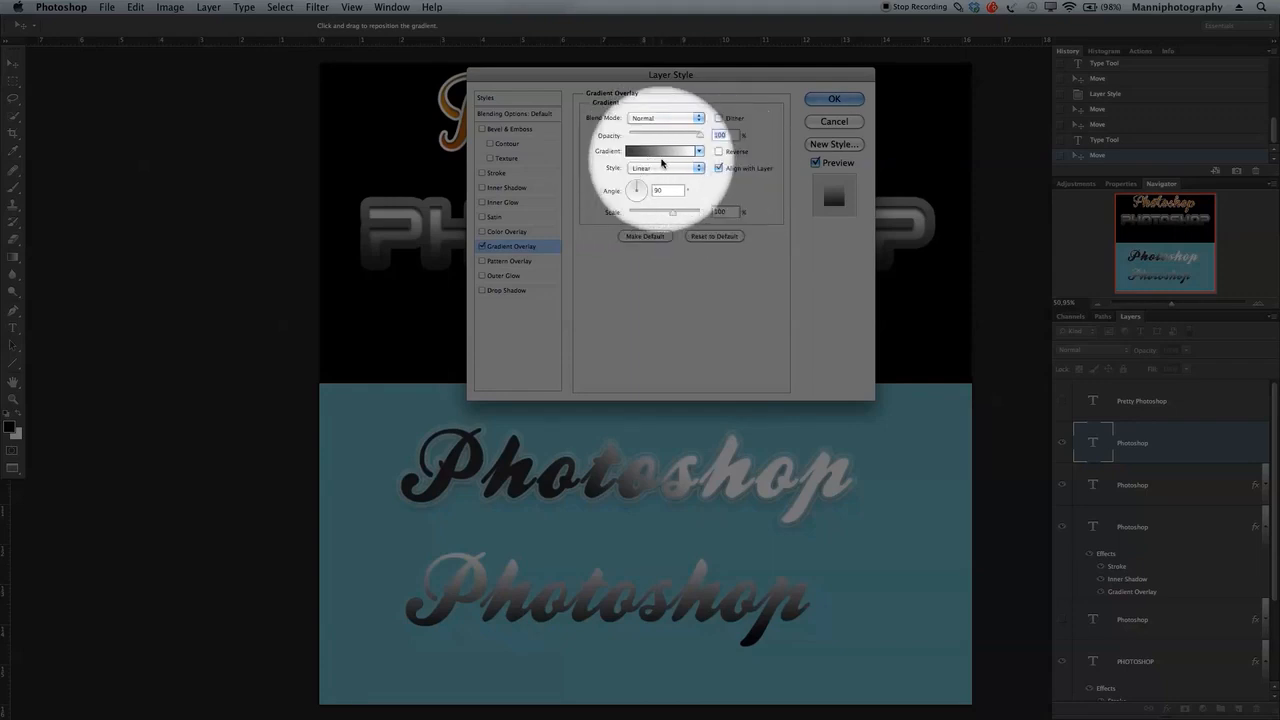
left_click_drag(638, 188, 642, 186)
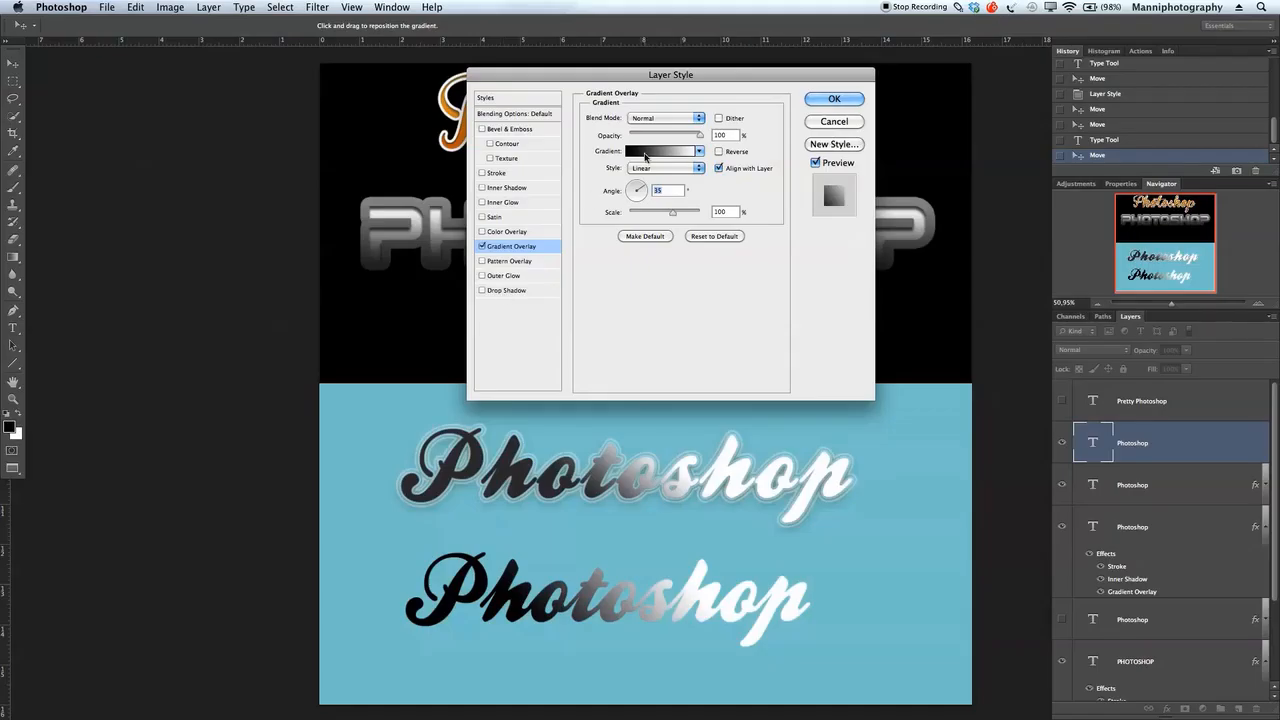
left_click(645, 152)
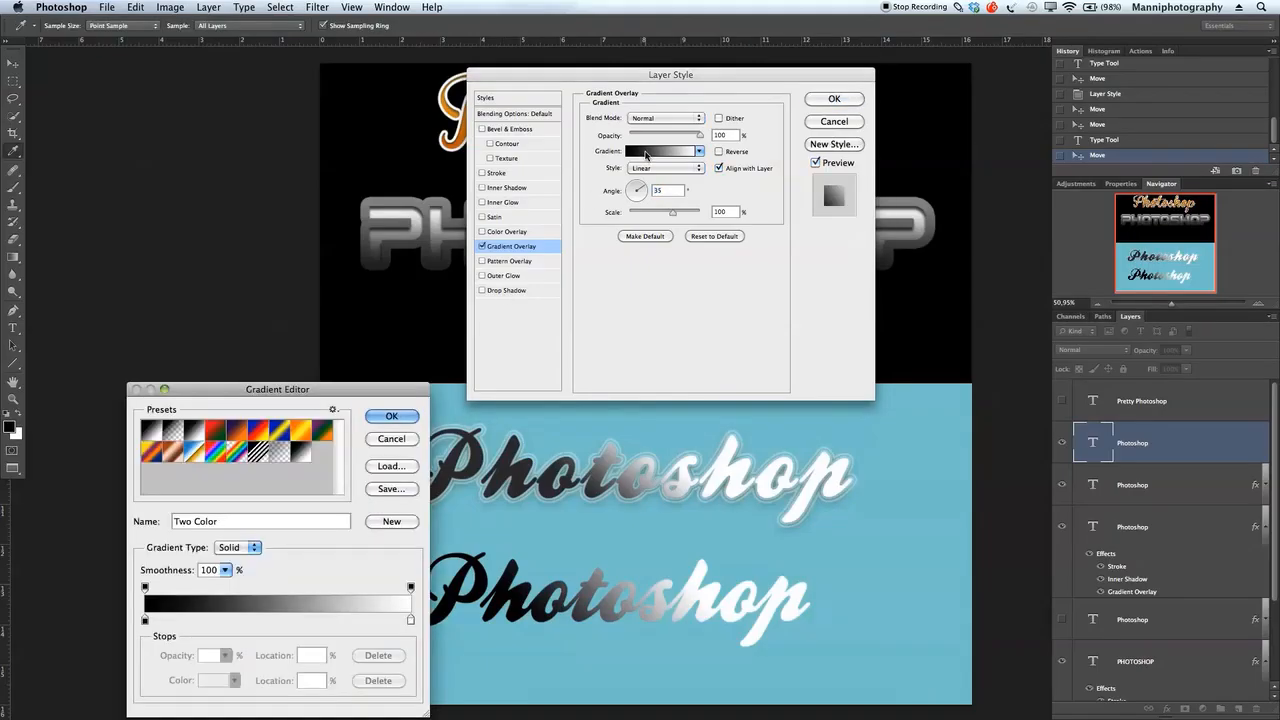
left_click_drag(288, 389, 271, 110)
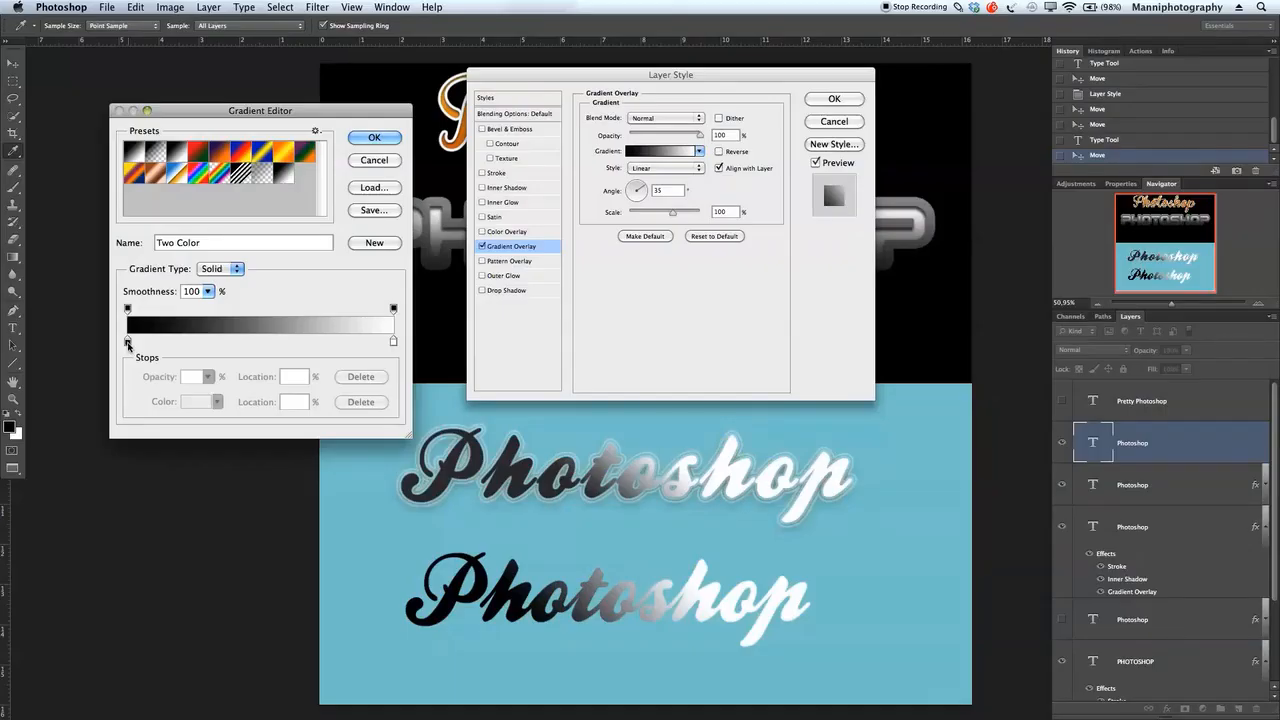
double_click(127, 343)
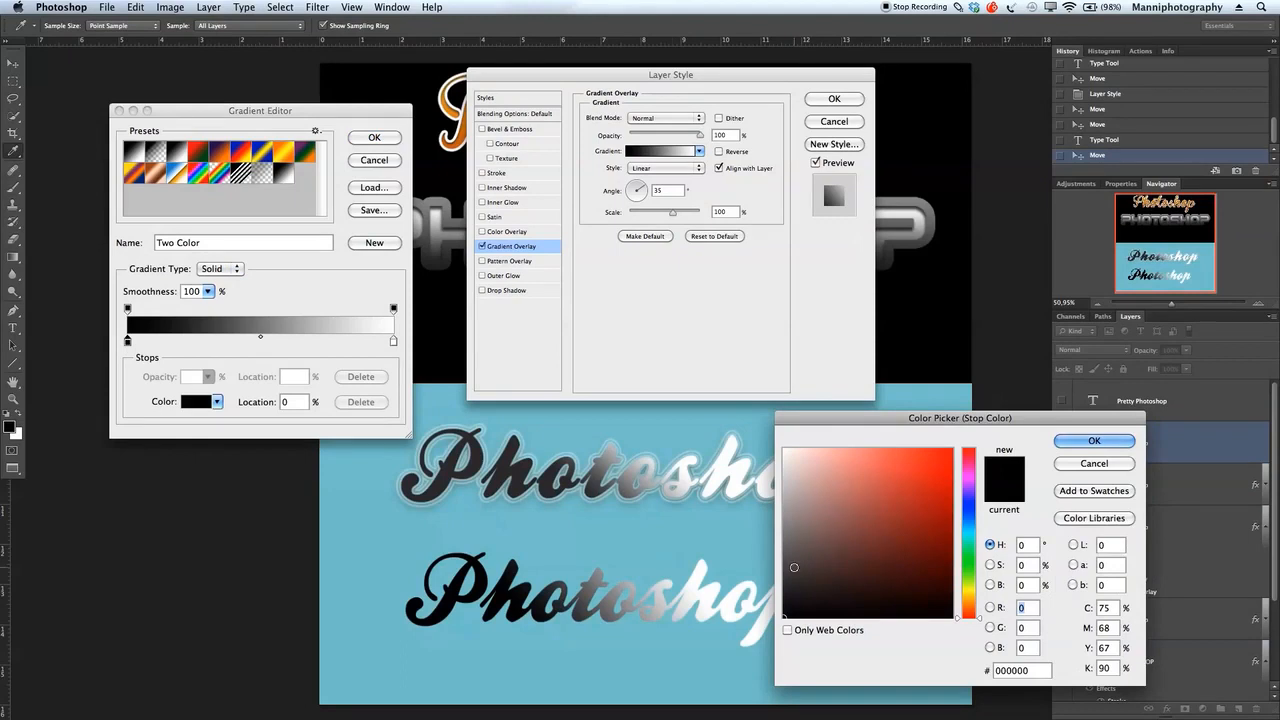
left_click_drag(788, 578, 783, 618)
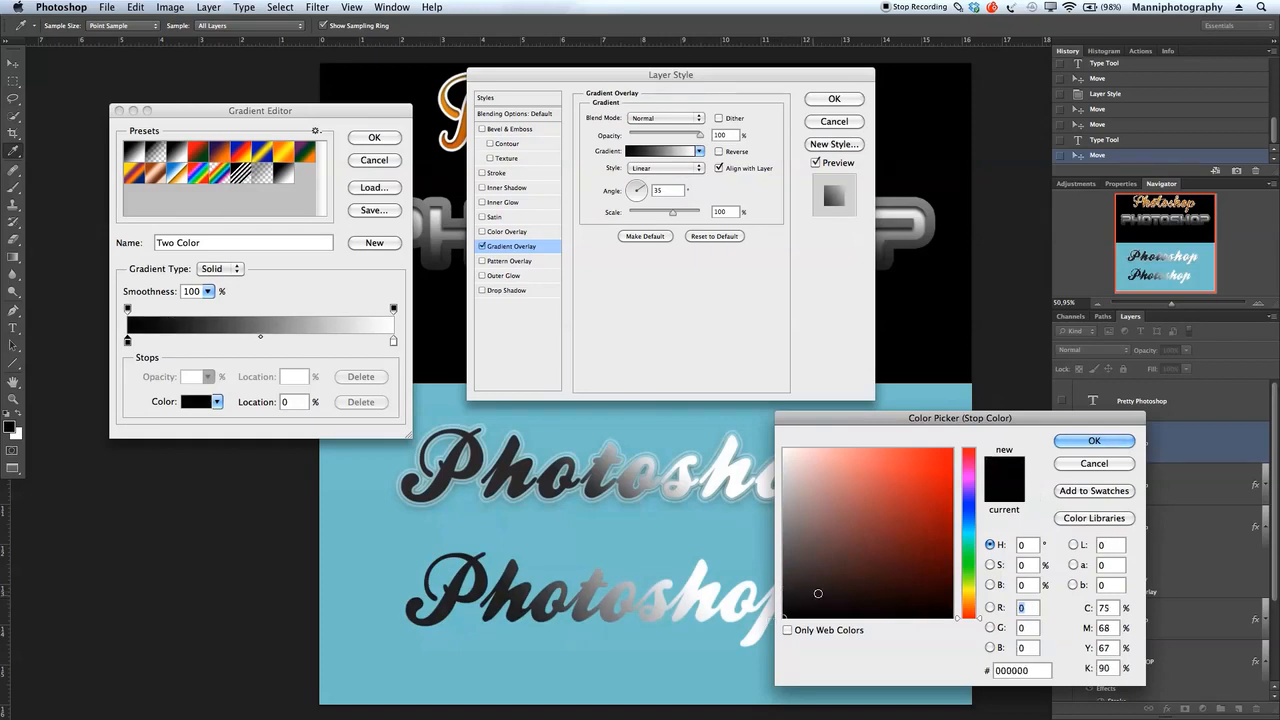
left_click(1076, 461)
left_click(945, 424)
left_click(375, 162)
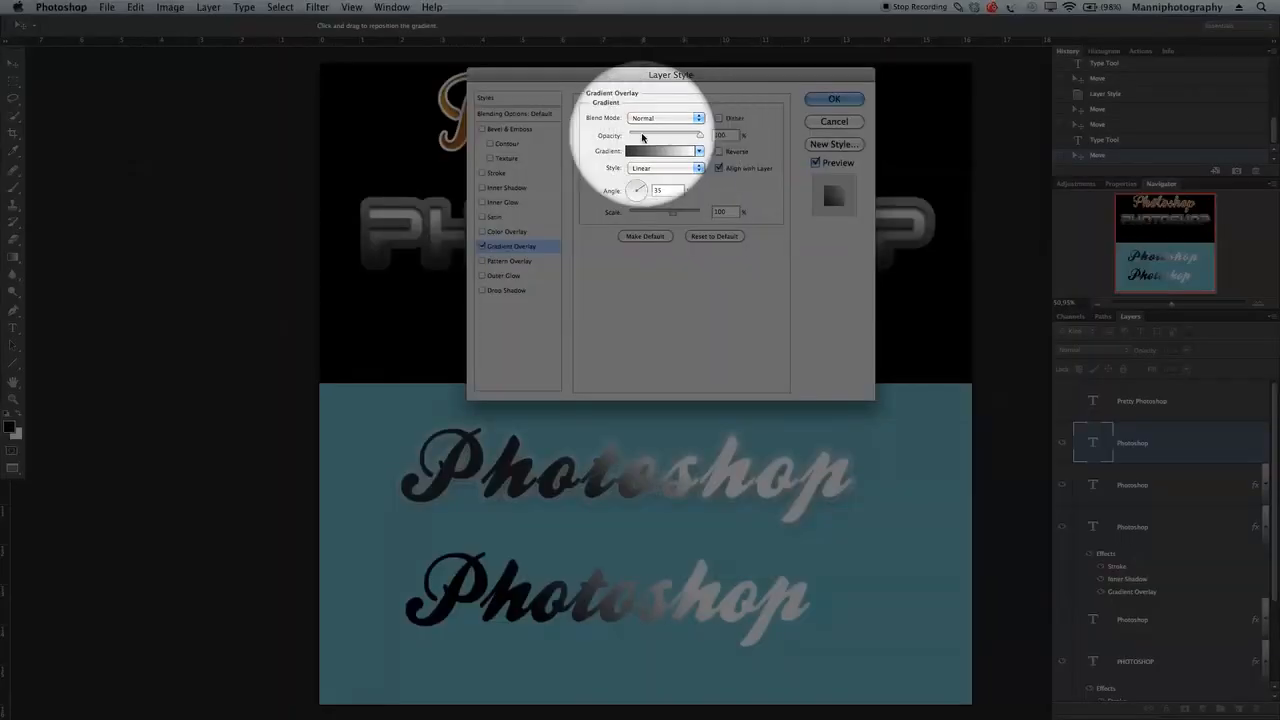
Step: Lower the gradient overlay's opacity to 76% and enable an Outer Glow in white (ffffff)
left_click_drag(701, 136, 683, 138)
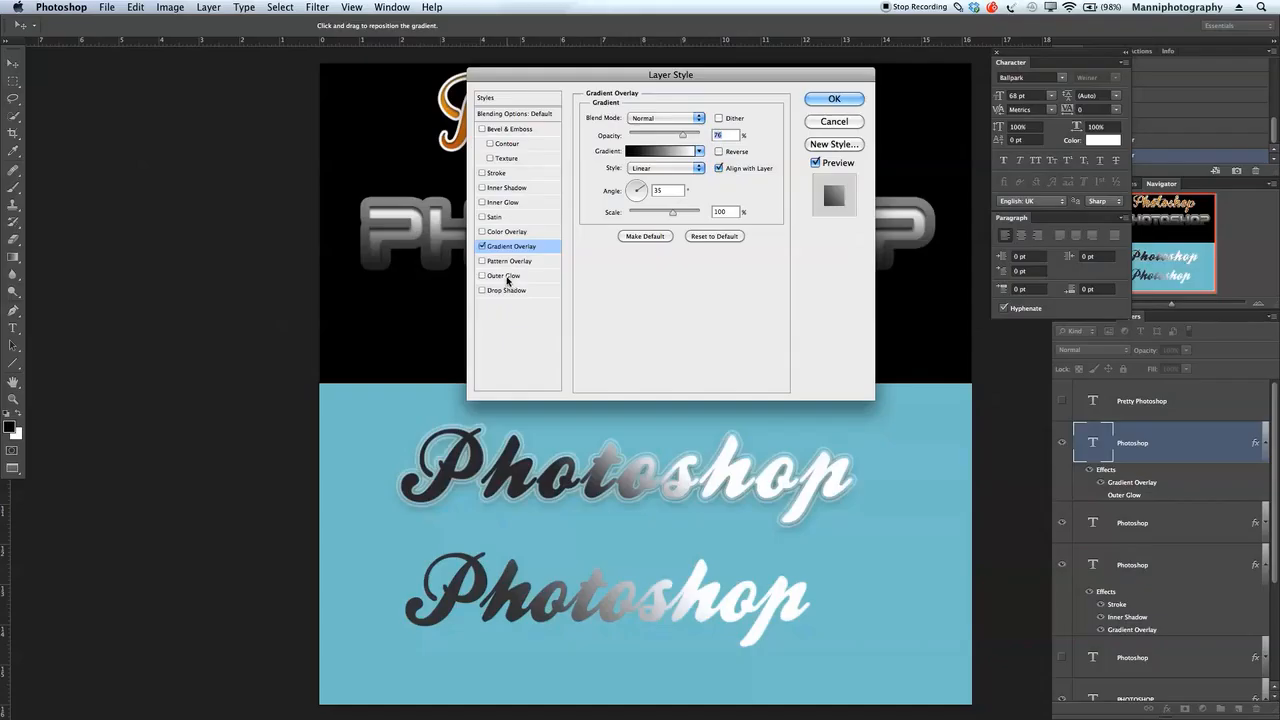
left_click(506, 278)
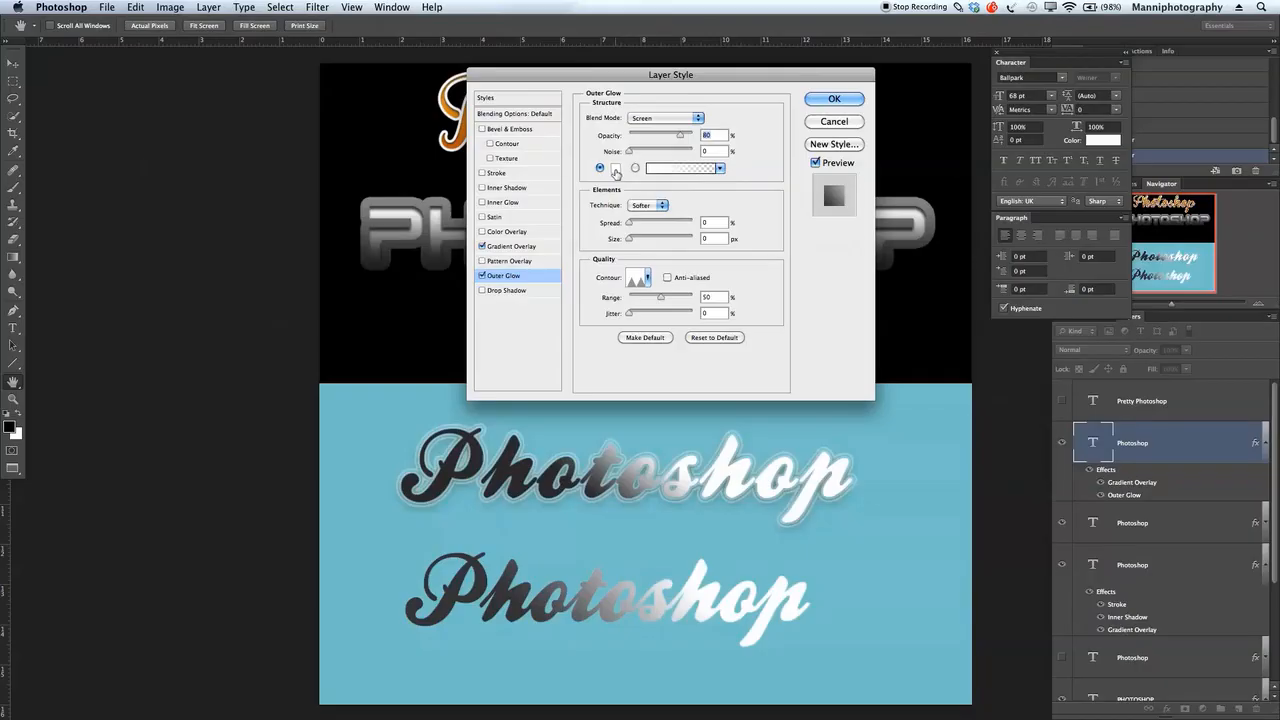
left_click(616, 170)
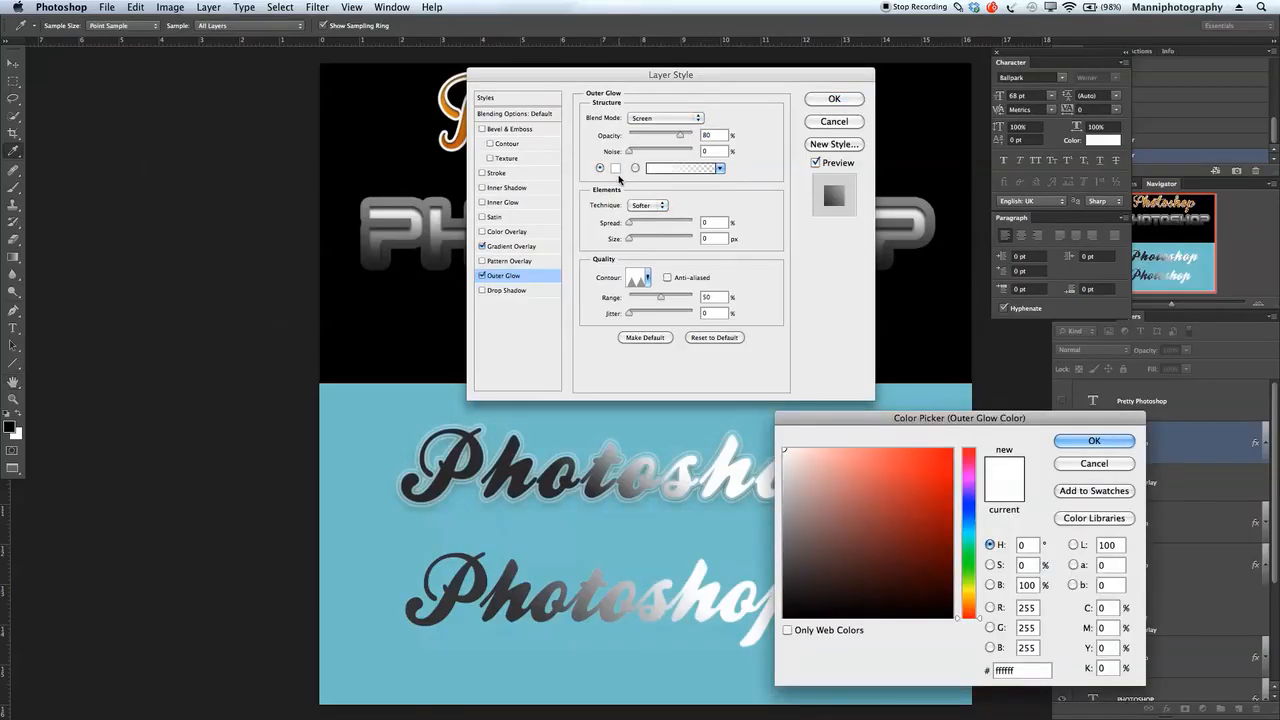
left_click(1068, 442)
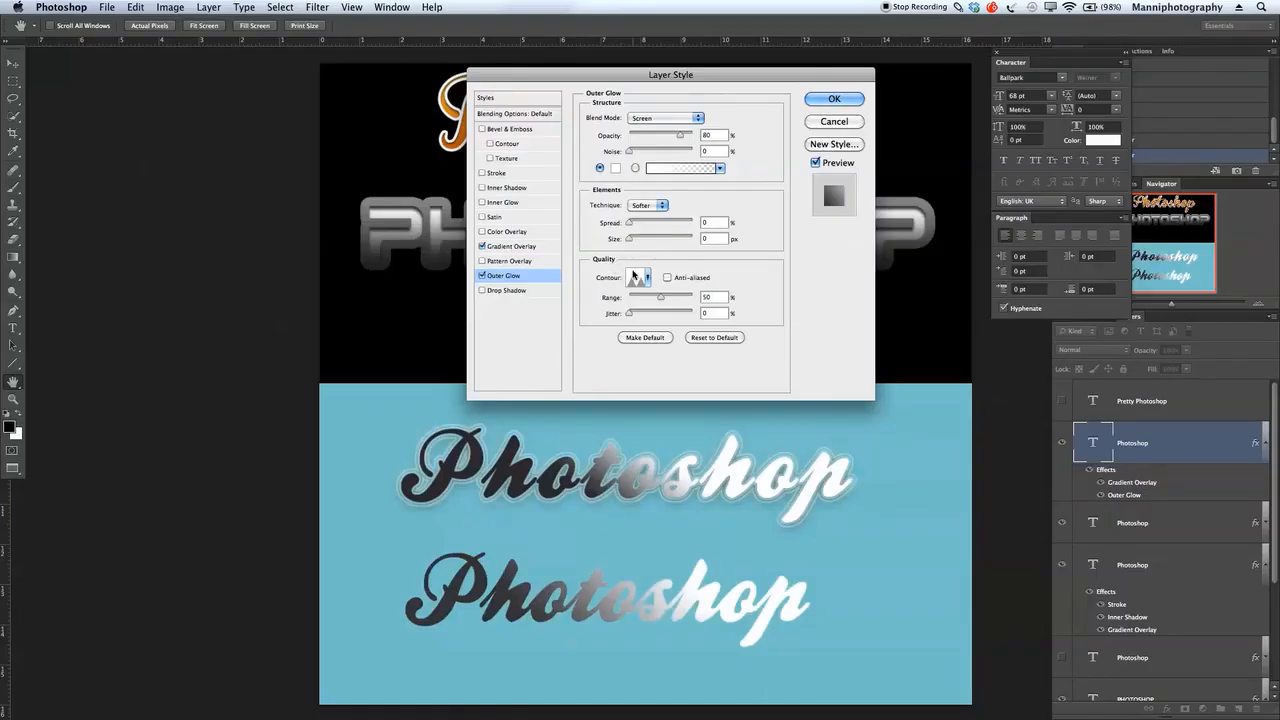
Step: Choose the double-peaked contour preset for the outer glow
left_click(632, 275)
left_click(953, 346)
left_click(647, 278)
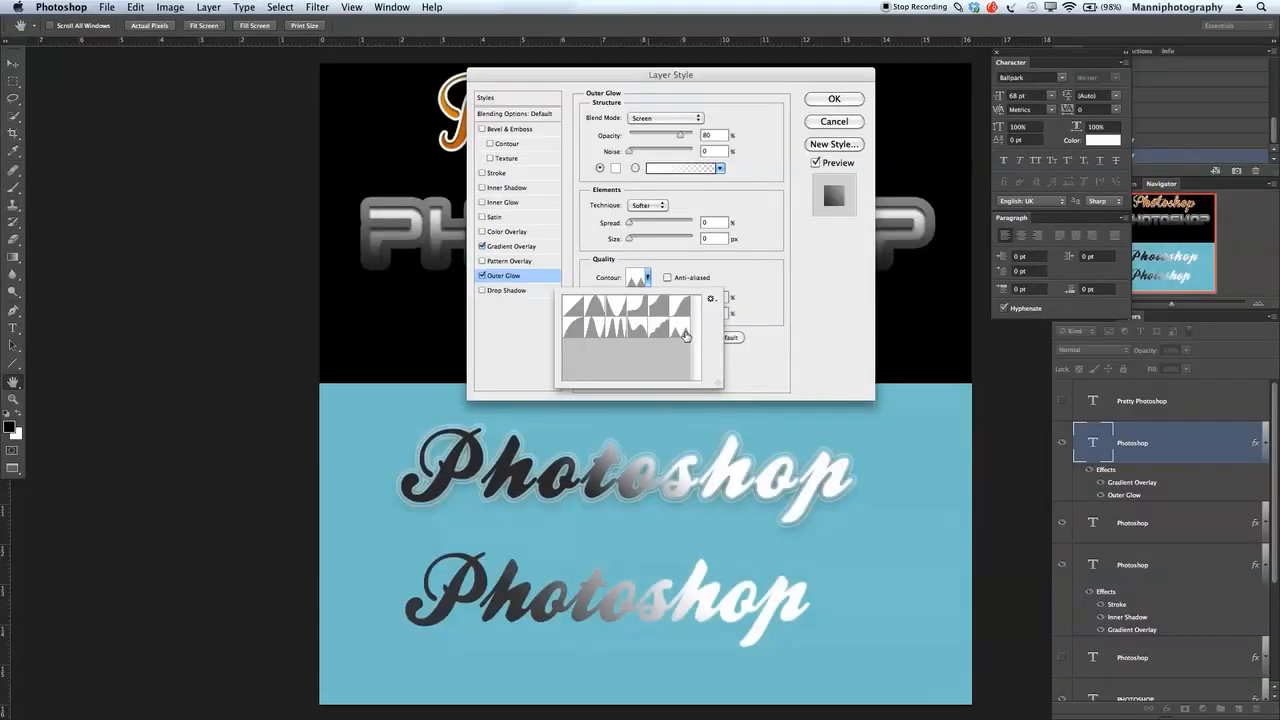
double_click(668, 330)
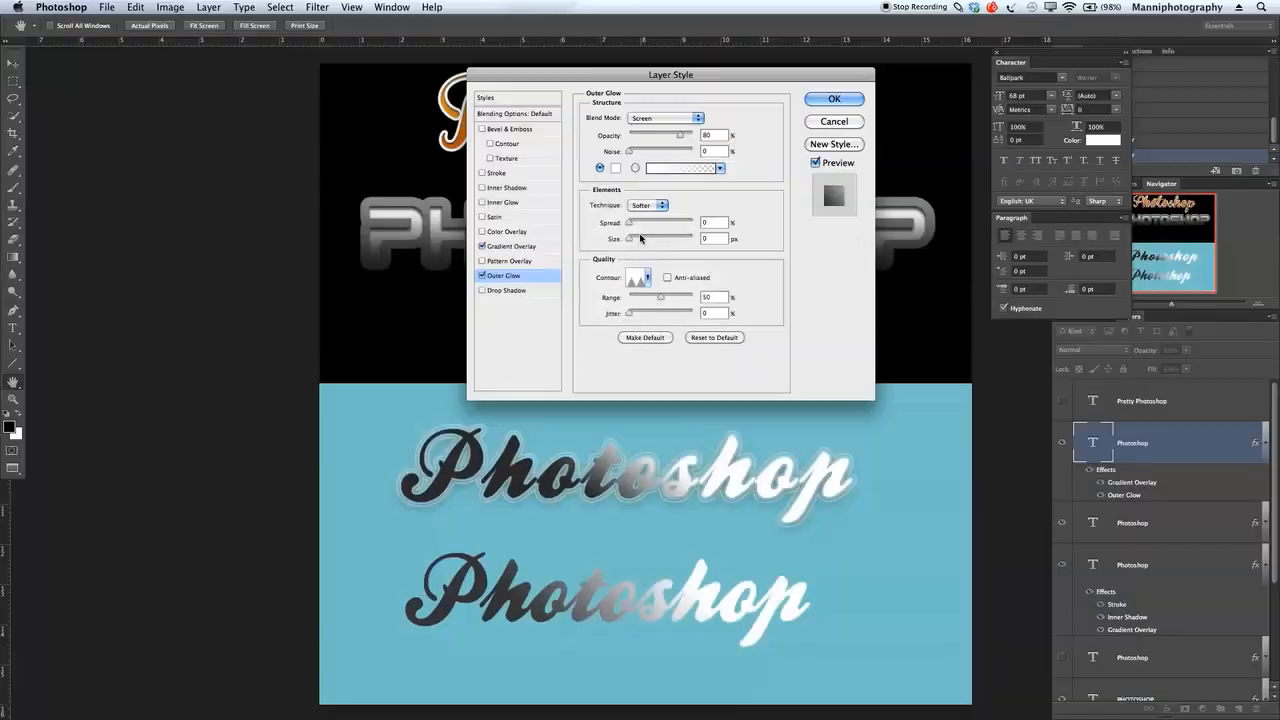
Step: Set the outer glow's technique to Precise with a 2% spread, increase its size, and apply the layer style
left_click(630, 207)
left_click(666, 219)
left_click_drag(629, 224, 636, 240)
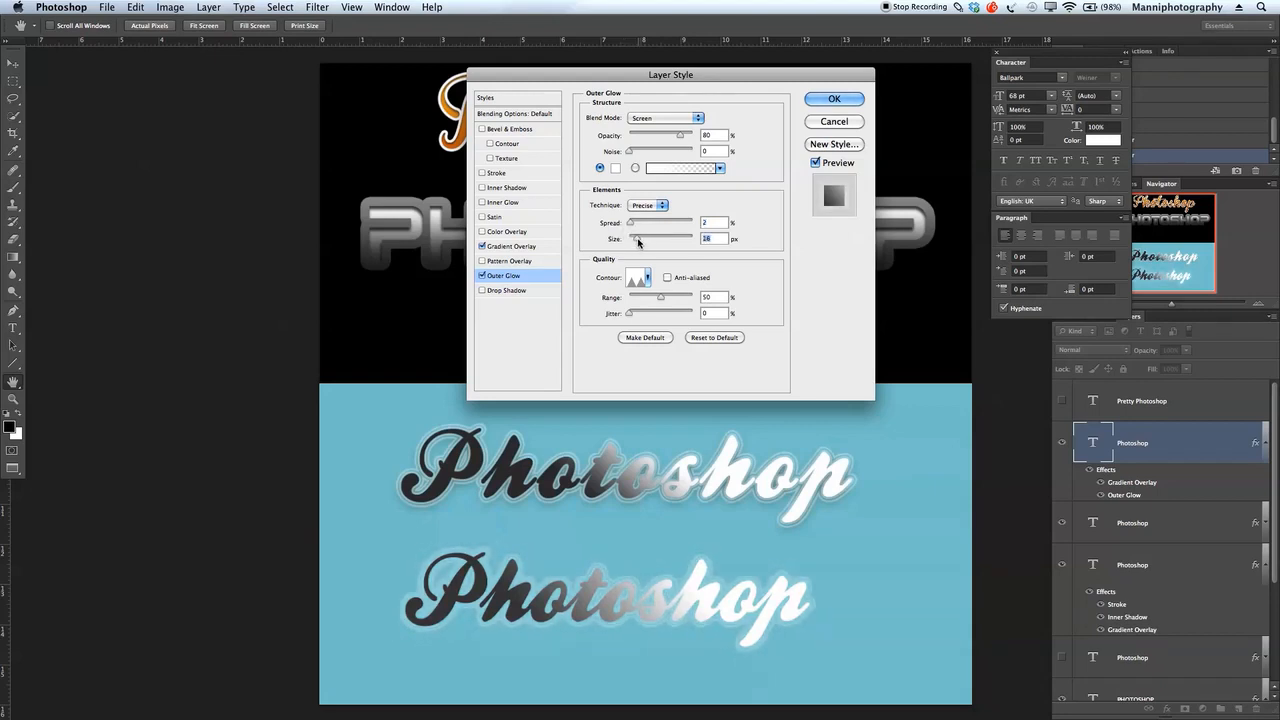
left_click_drag(637, 241, 638, 242)
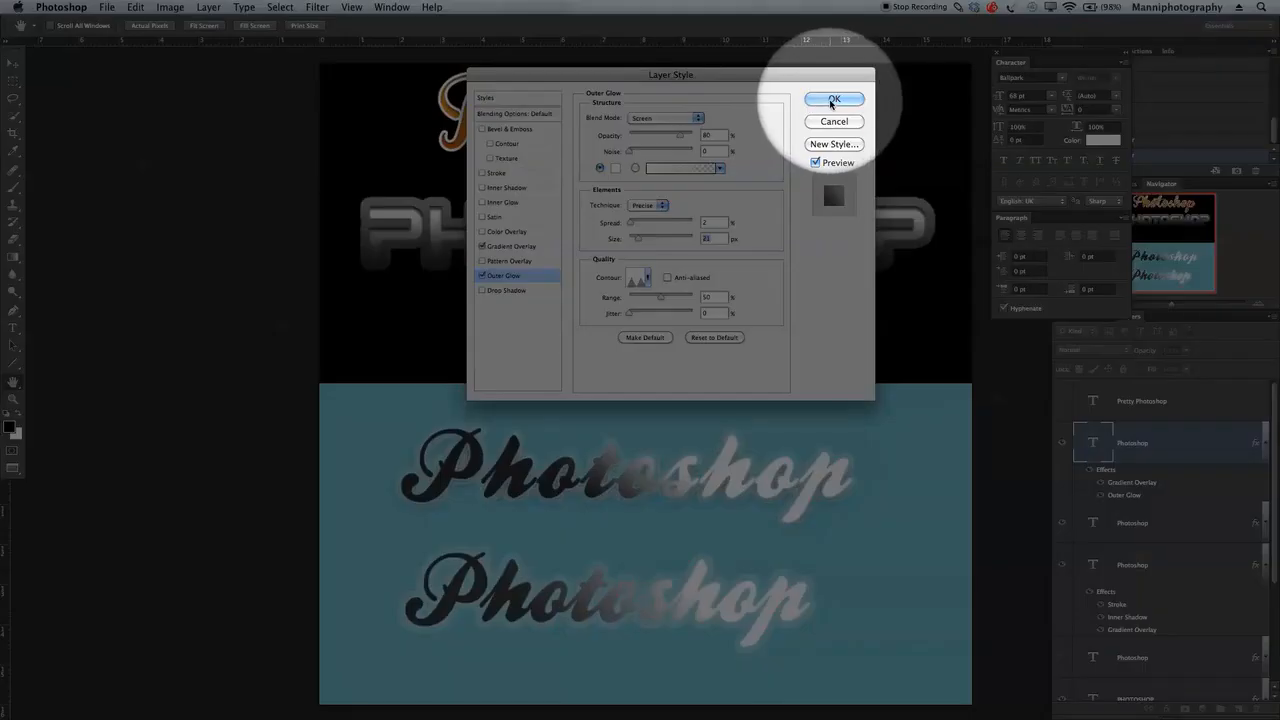
left_click(834, 98)
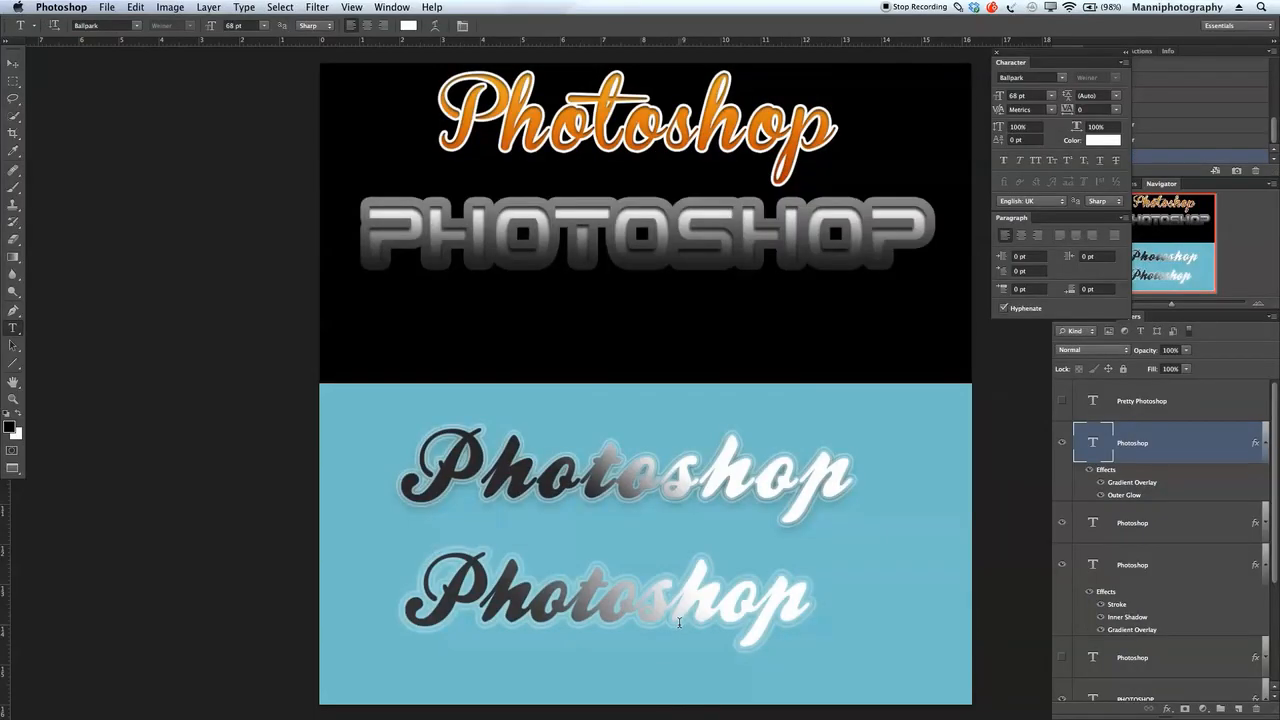
Step: Move the glowing Photoshop text up slightly, and swap its visibility for the Pretty Photoshop text layer, selecting that layer
key("v")
left_click_drag(686, 609, 681, 584)
left_click(1062, 400)
left_click(1062, 443)
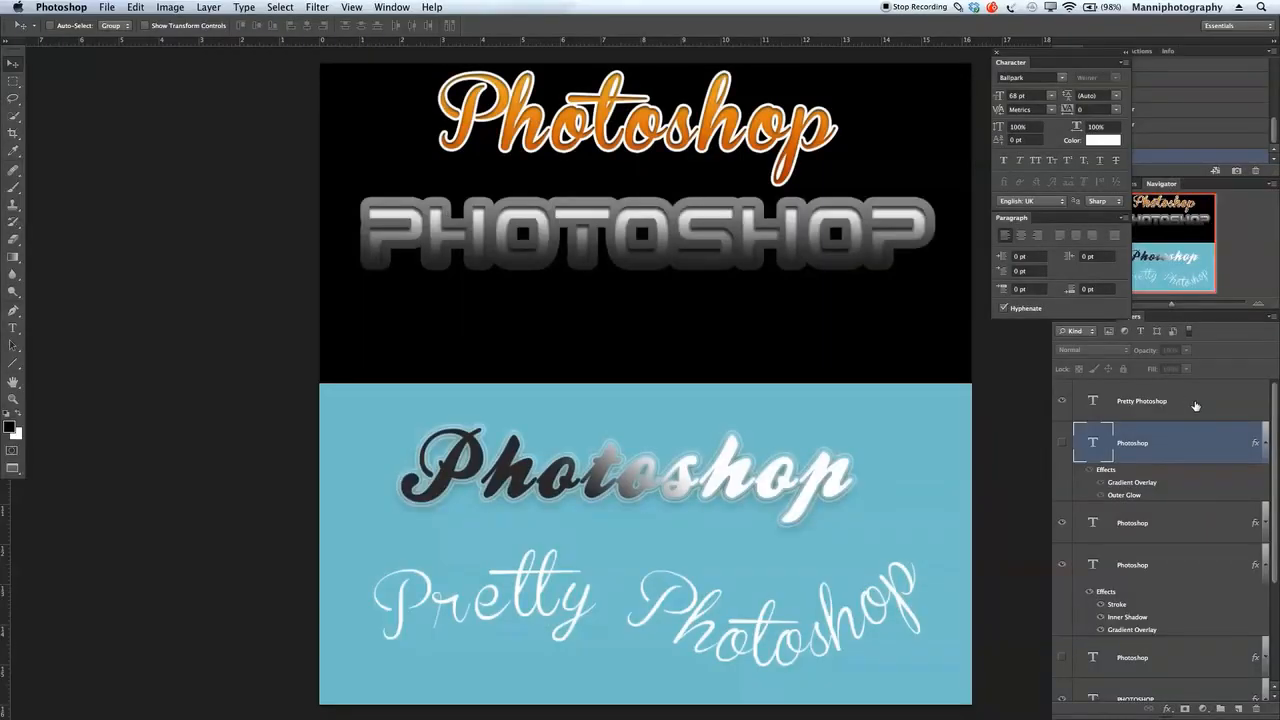
left_click(1218, 401)
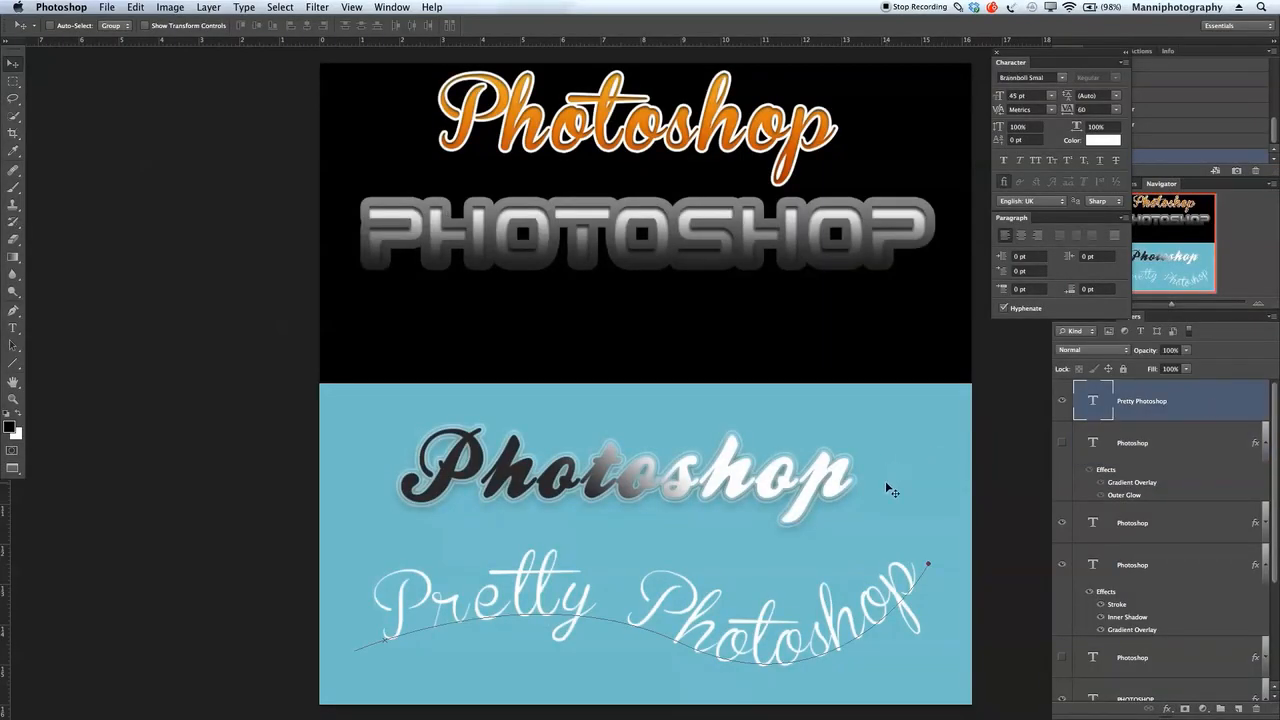
Step: Move the Pretty Photoshop text up to the upper part of the blue area and hide the gradient Photoshop layer behind it
left_click_drag(757, 637, 751, 509)
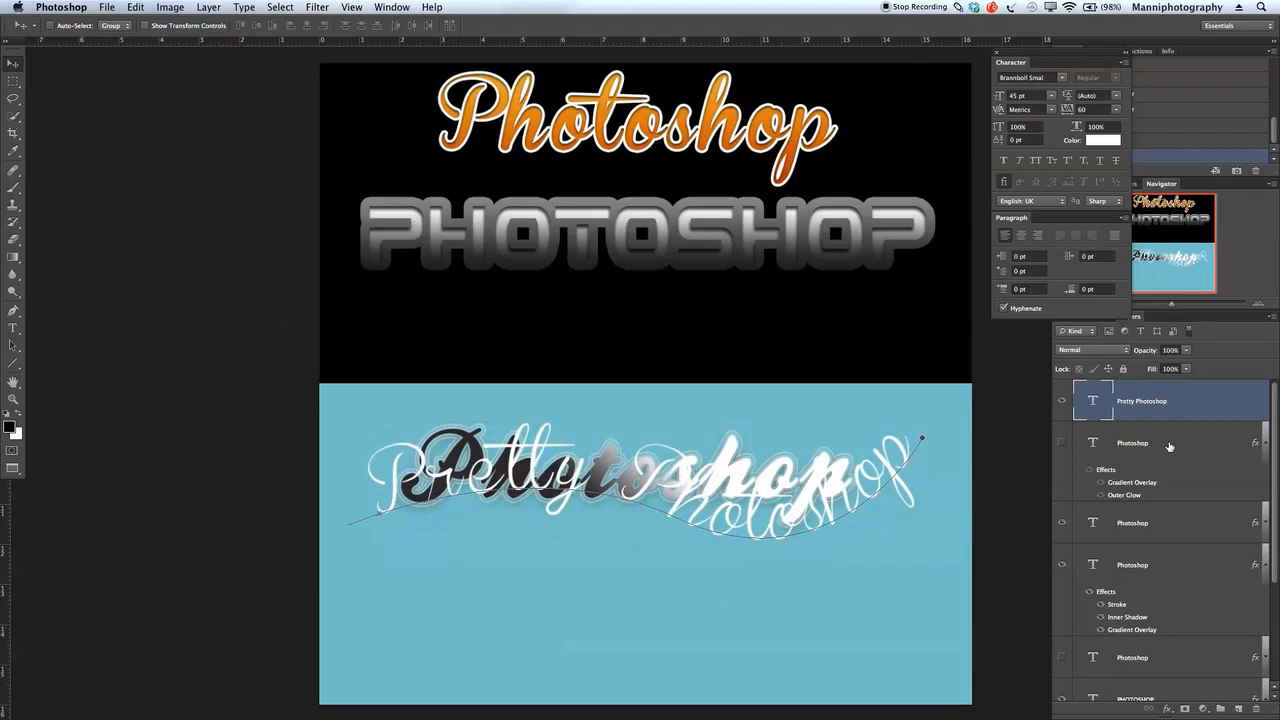
left_click(1062, 524)
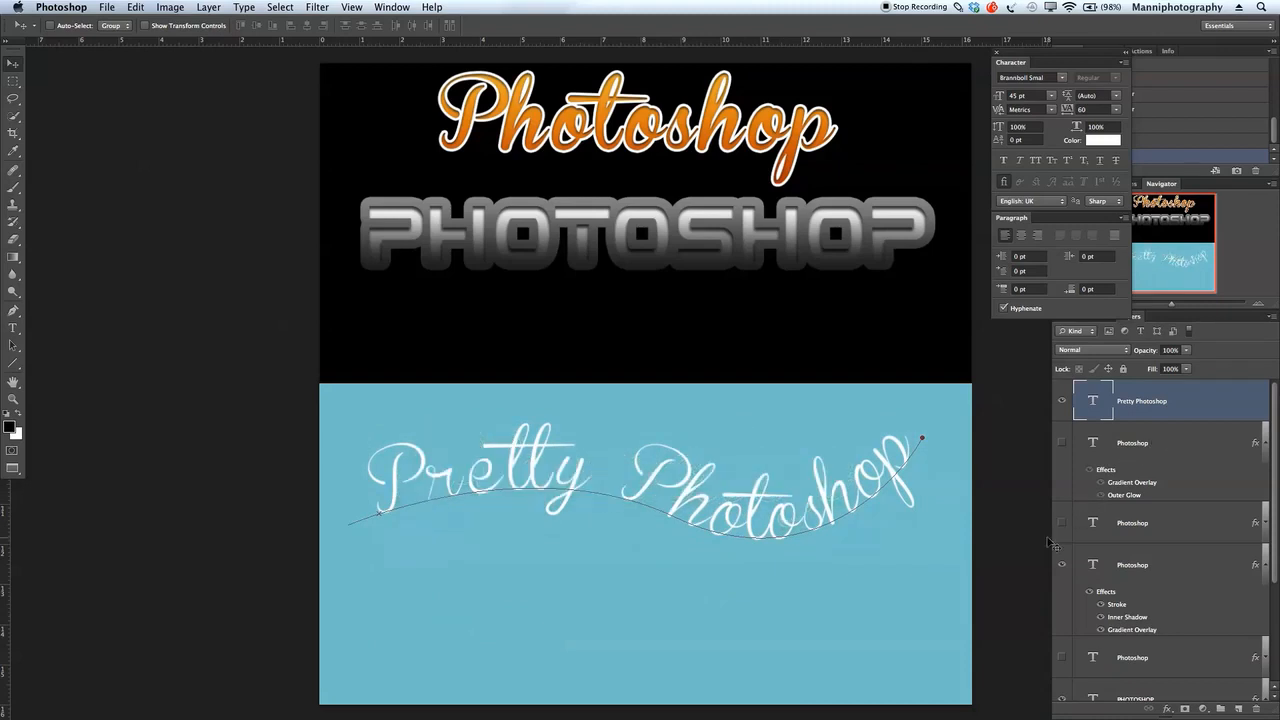
left_click(1188, 531)
left_click(1140, 420)
left_click_drag(767, 500, 774, 467)
left_click(1172, 444)
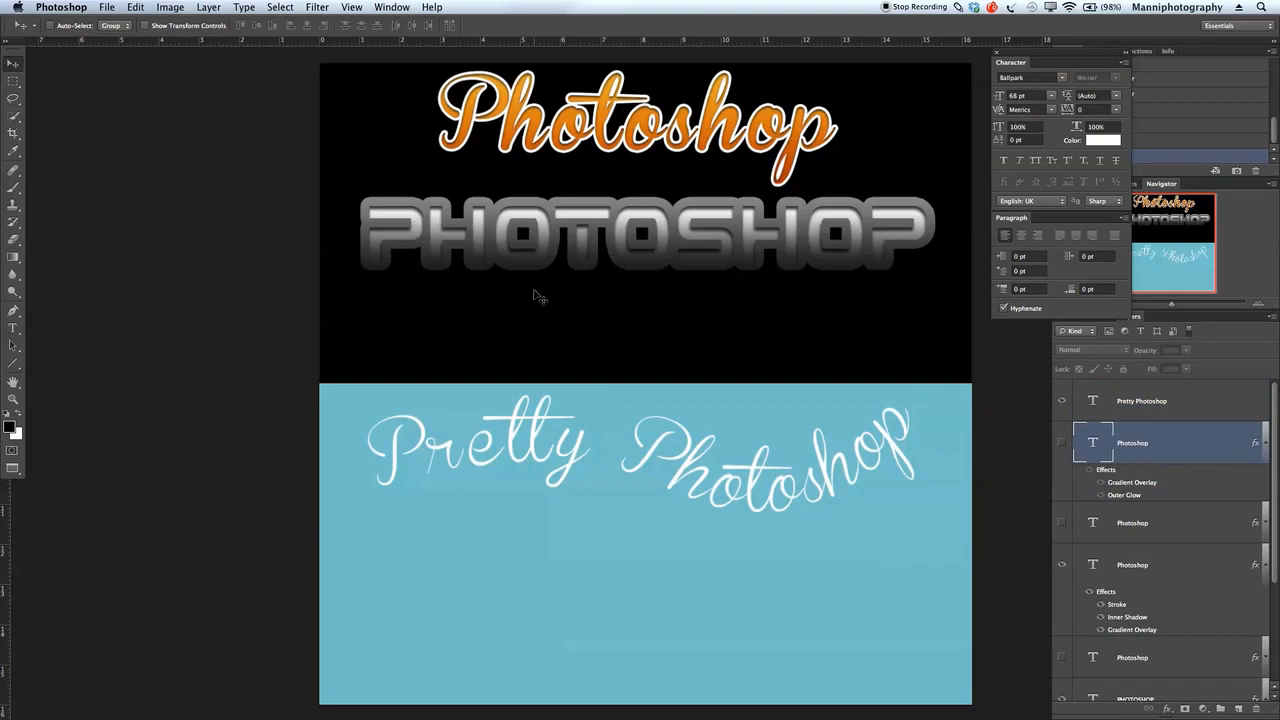
Step: Draw an S-shaped path with the Pen tool across the lower blue area, rising at its right end
left_click(13, 312)
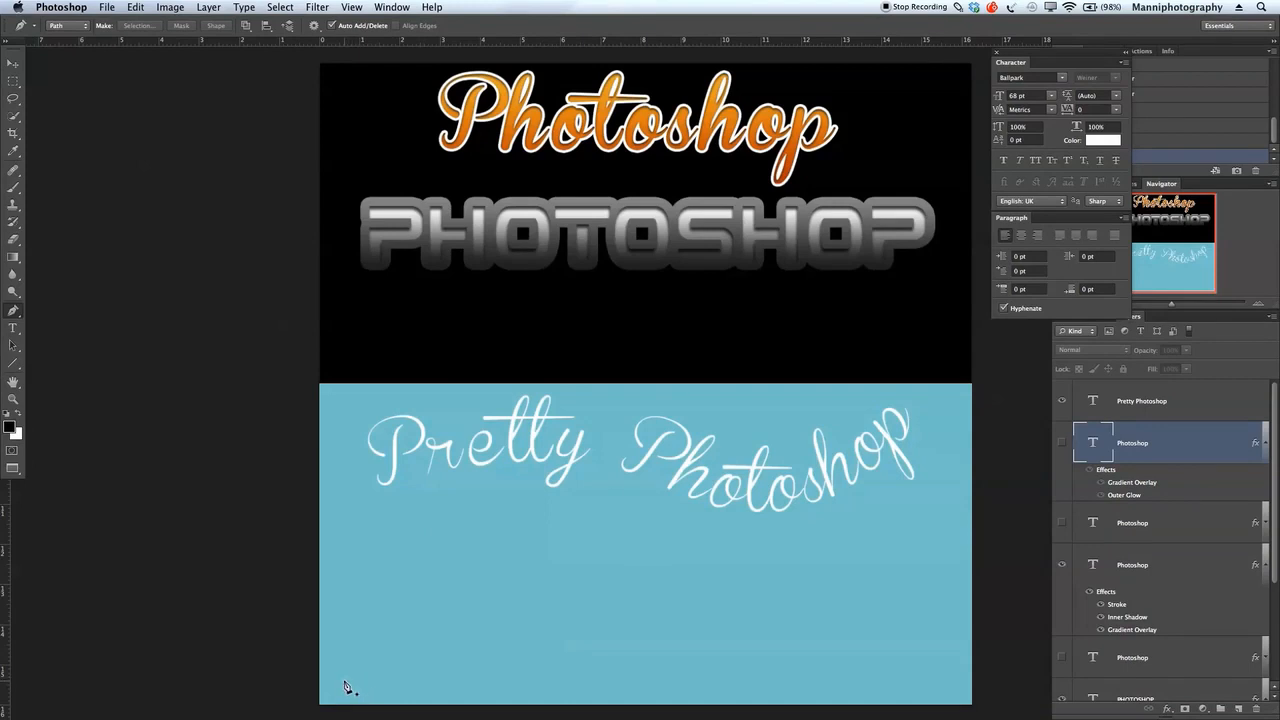
left_click(341, 681)
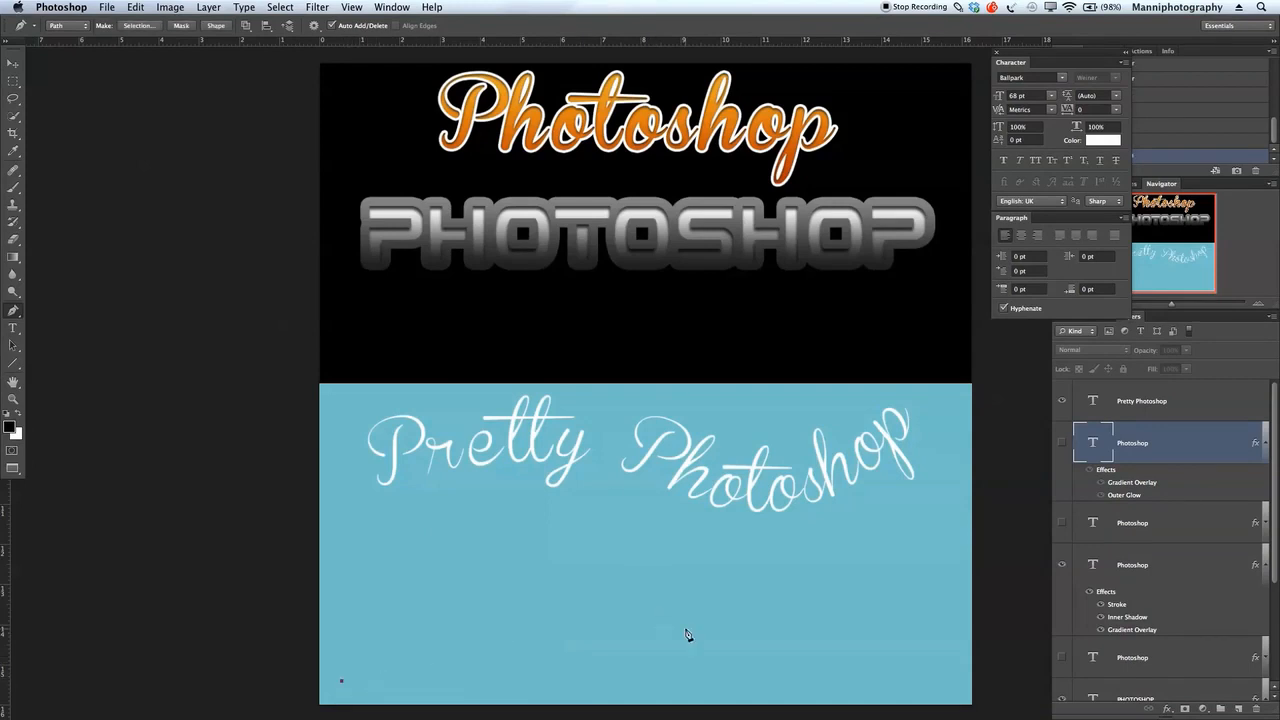
left_click_drag(647, 637, 809, 699)
left_click_drag(955, 557, 974, 485)
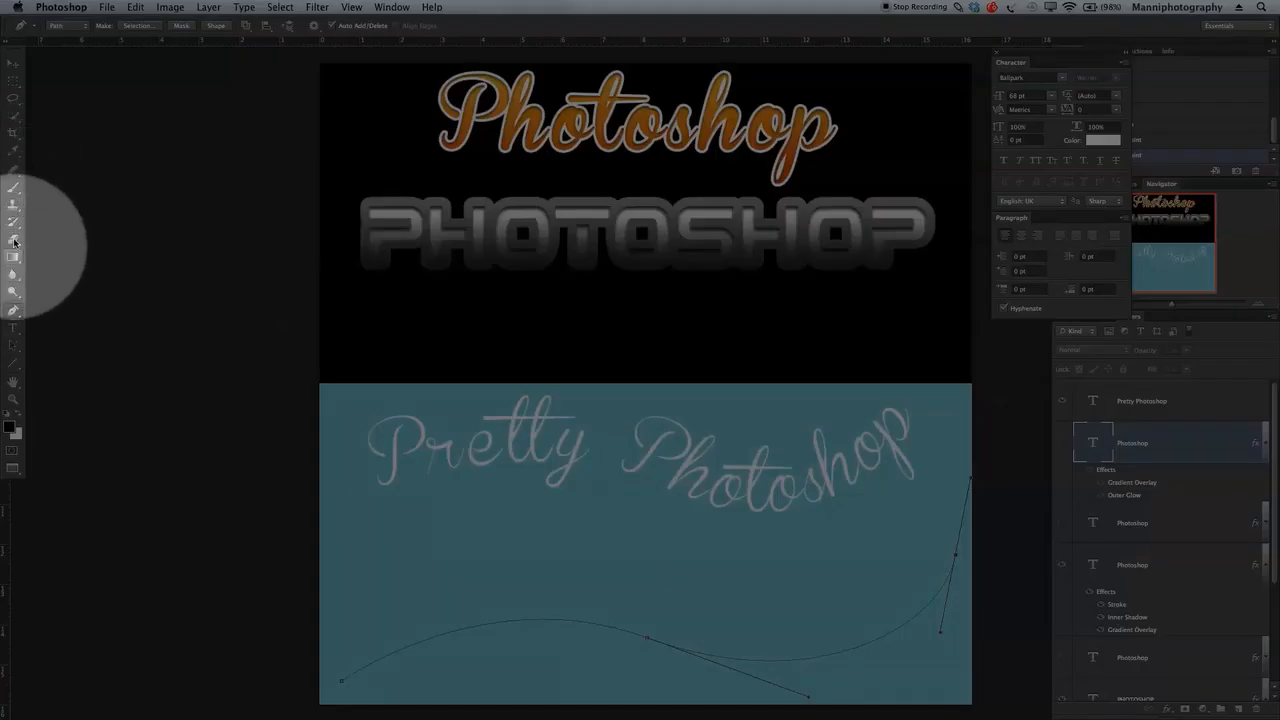
Step: Start type on the new path near its left end and enter "Pretty Photoshop" along the curve
left_click(13, 328)
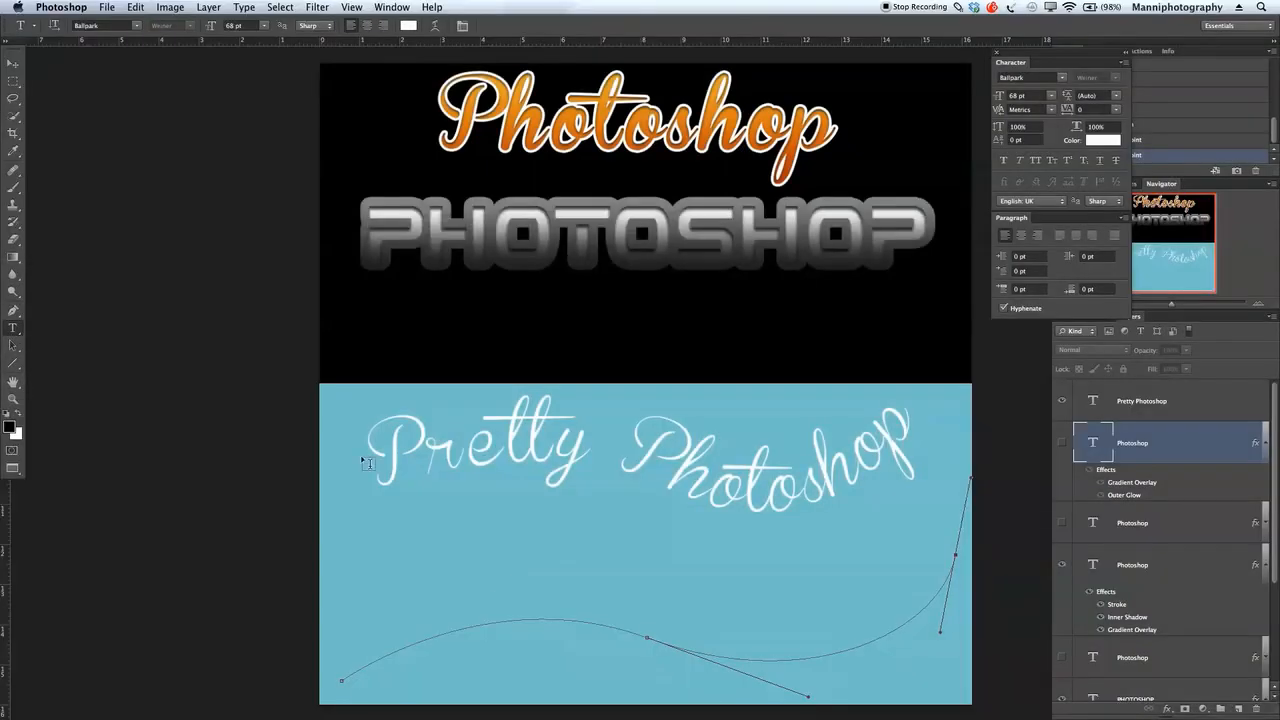
left_click(380, 659)
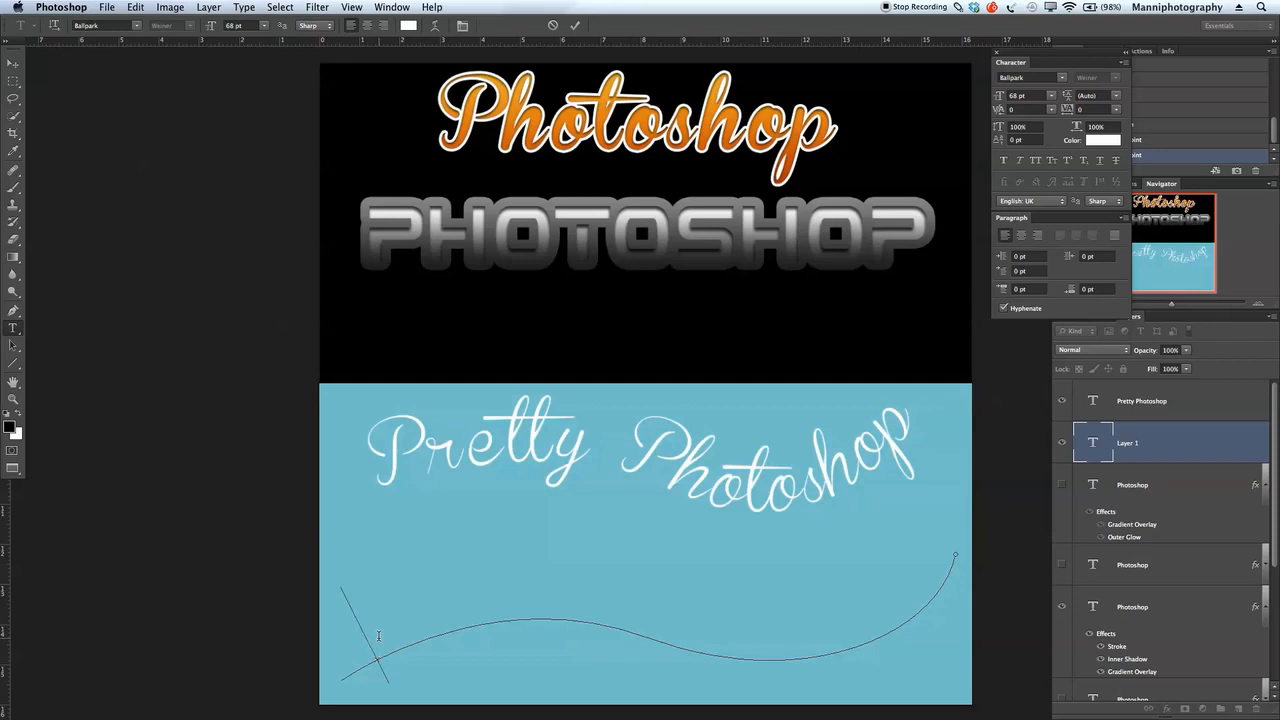
type("P")
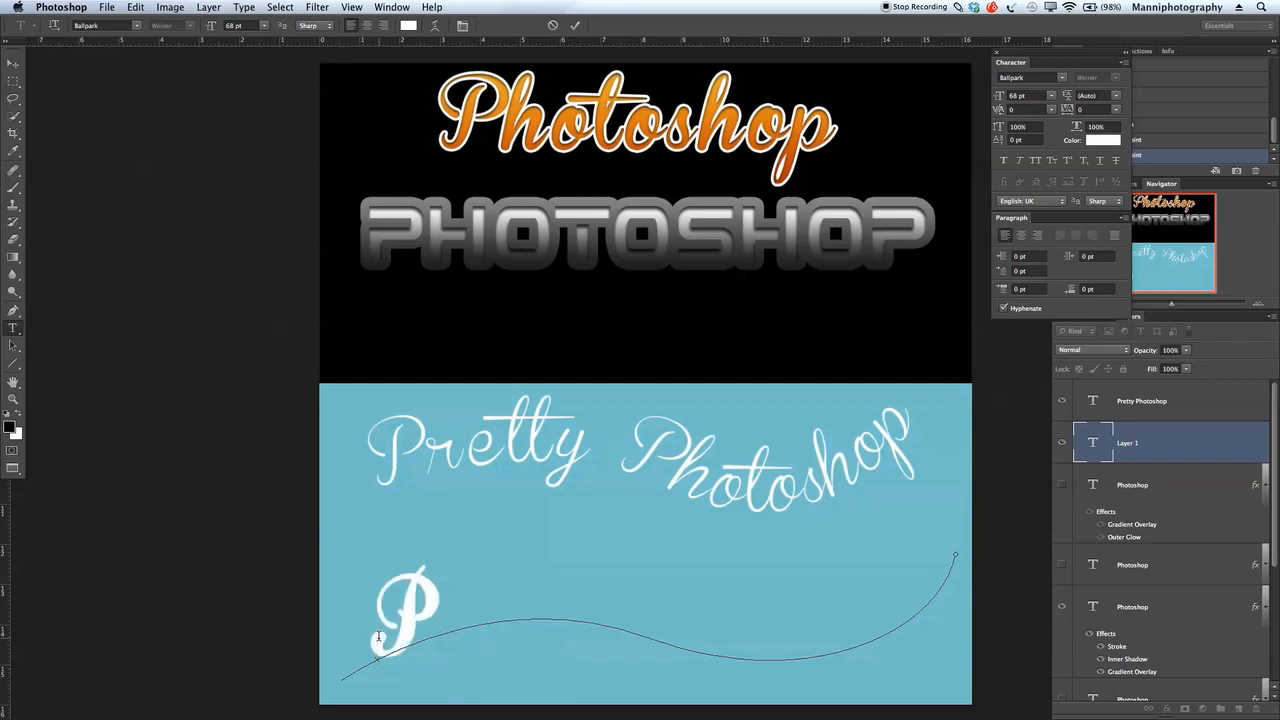
type("retty Photosh")
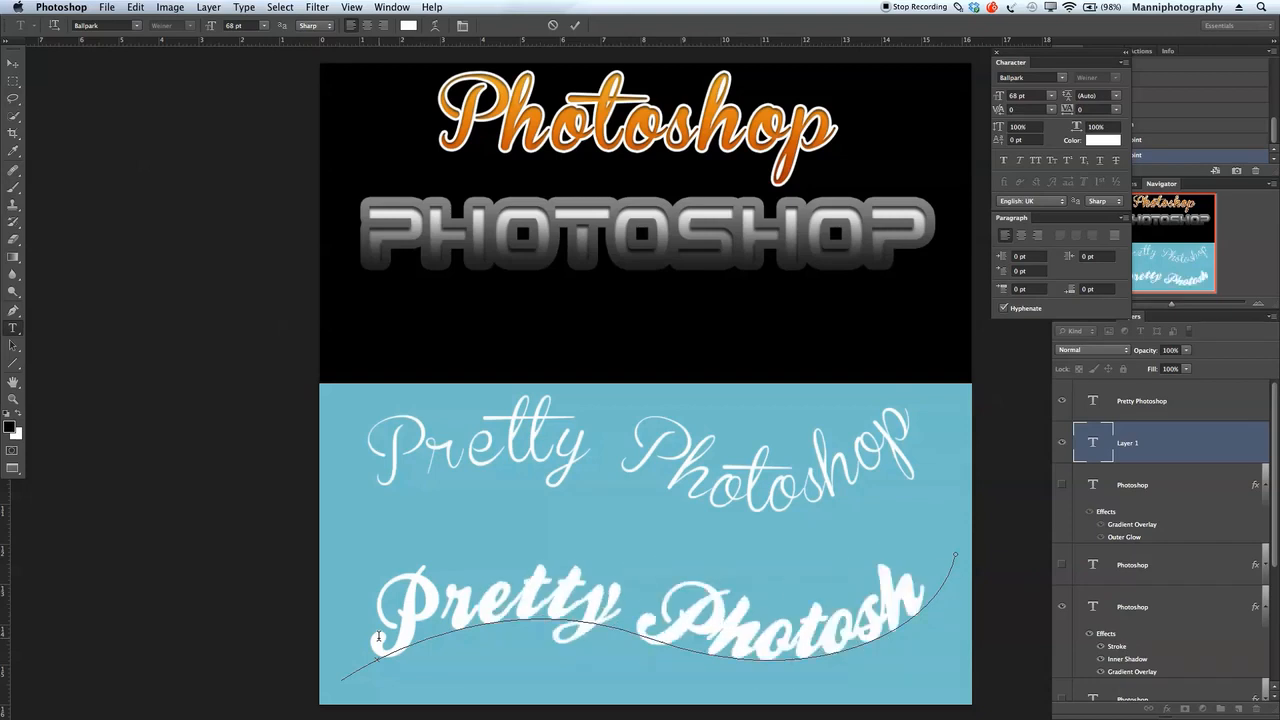
key("BackSpace")
key("BackSpace")
key("BackSpace")
key("BackSpace")
key("BackSpace")
key("BackSpace")
key("BackSpace")
key("BackSpace")
Step: Reduce the whole path text to 59 pt so it fits the curve, and commit it
double_click(379, 639)
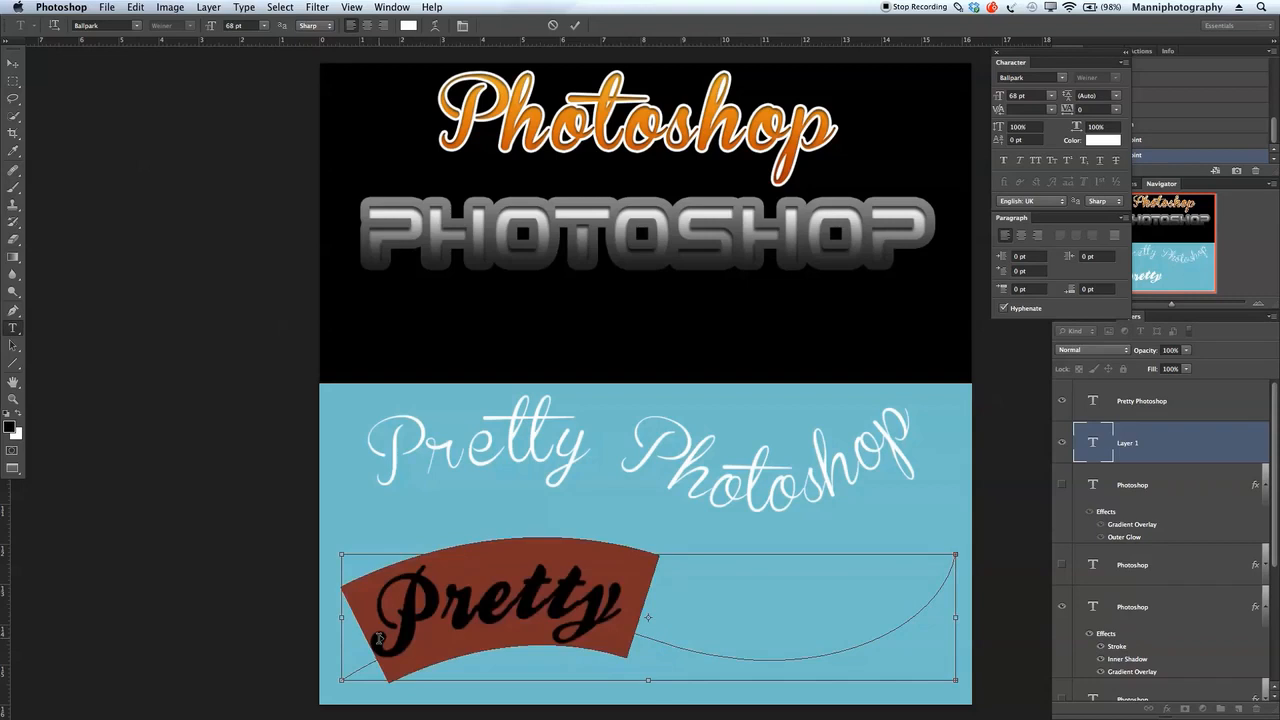
left_click_drag(213, 30, 210, 30)
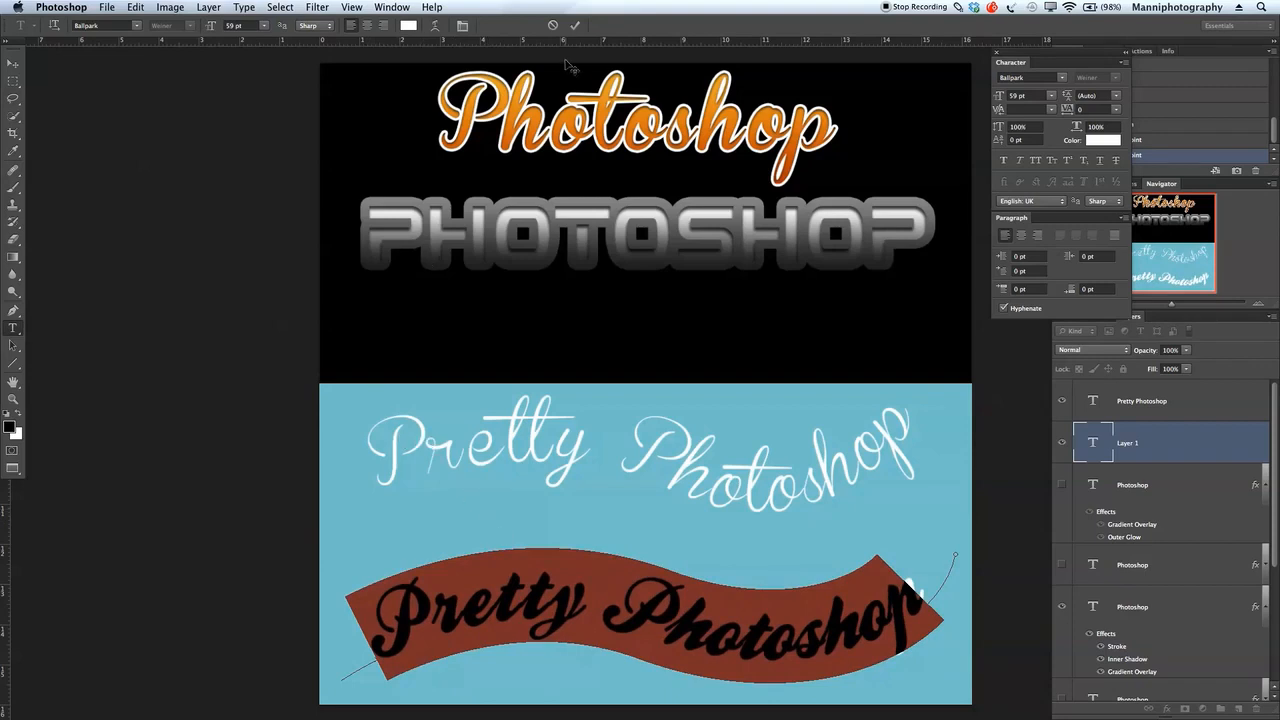
left_click(575, 25)
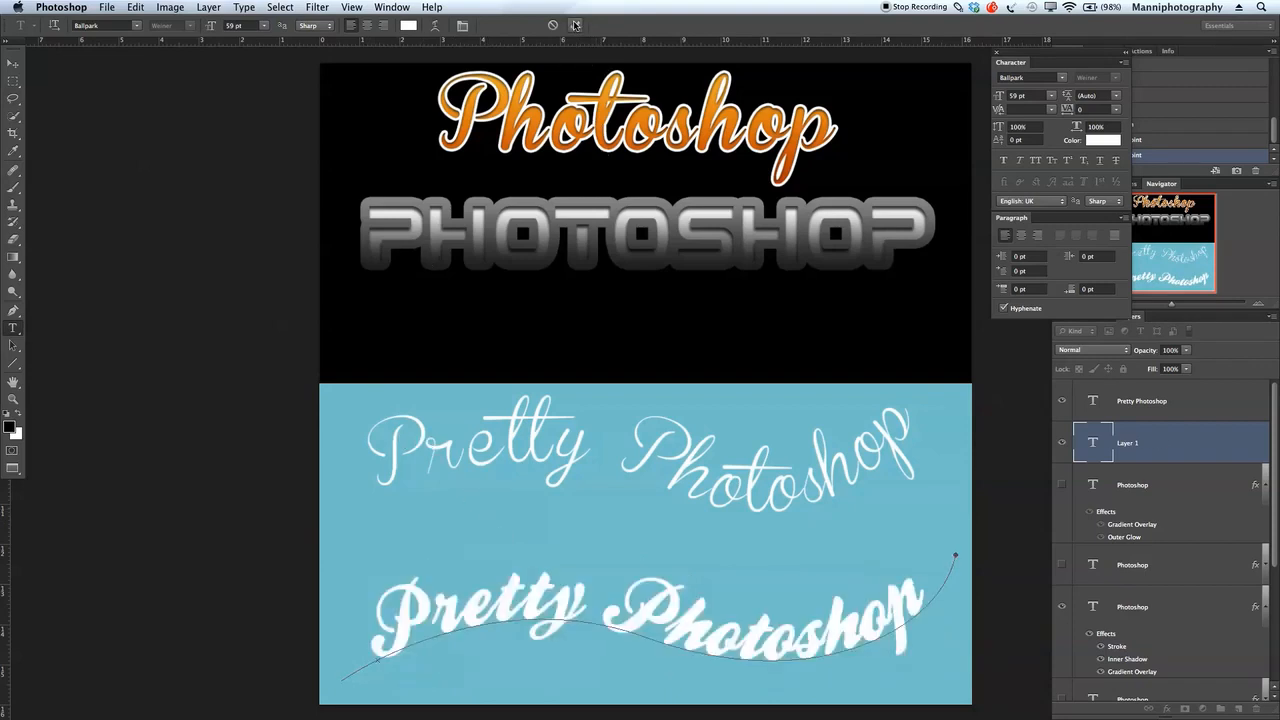
Step: Set the lower curved text's font to Brannboll Smal, as in the upper one, and its size to 47 pt
left_click(560, 437)
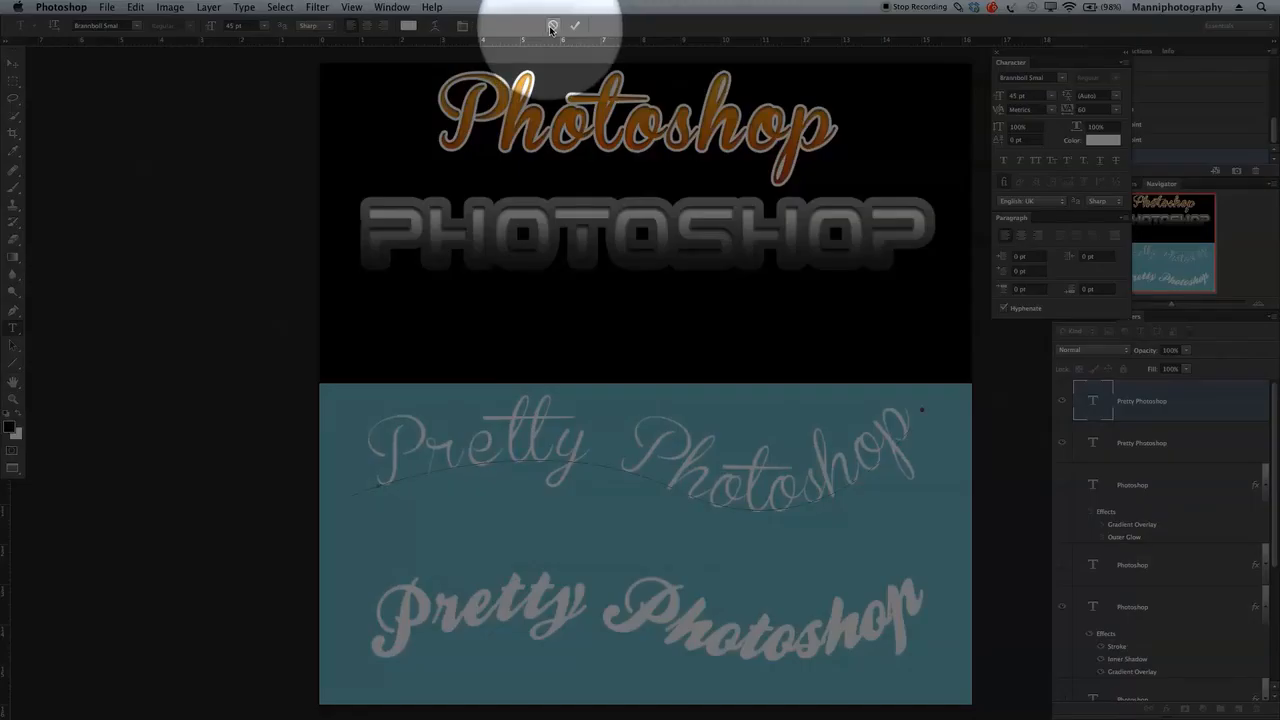
left_click(575, 25)
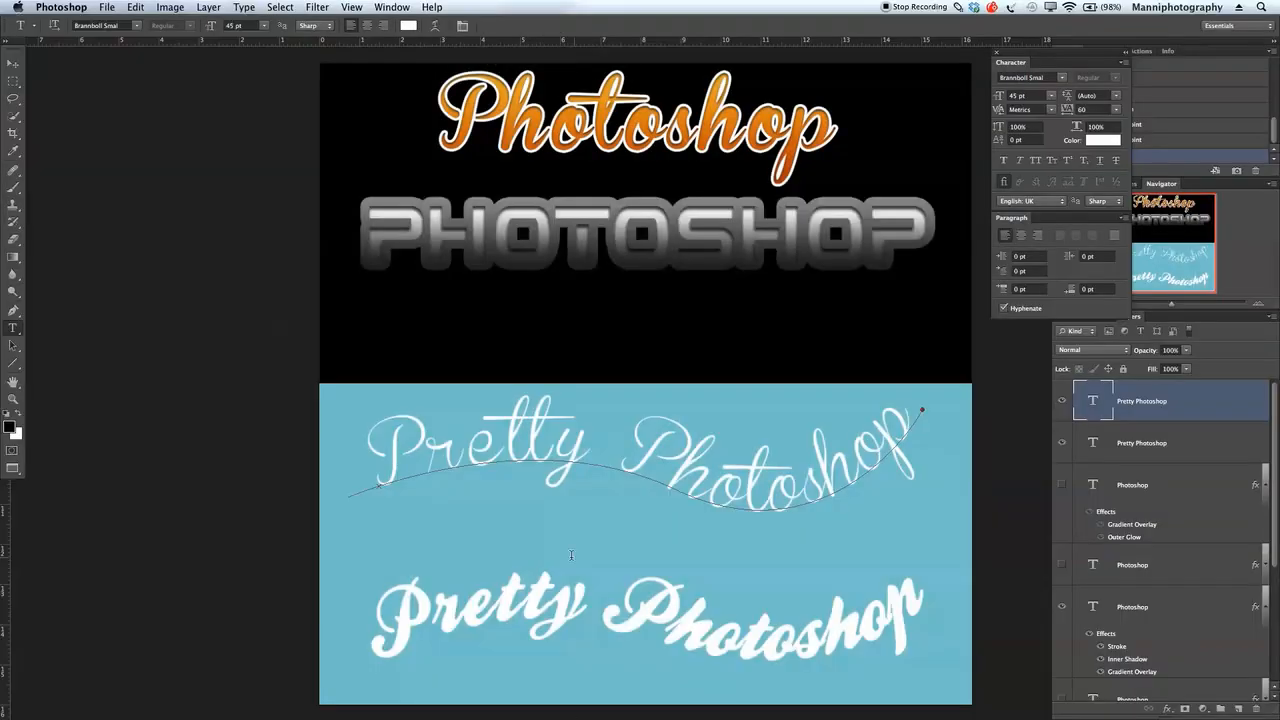
left_click(563, 611)
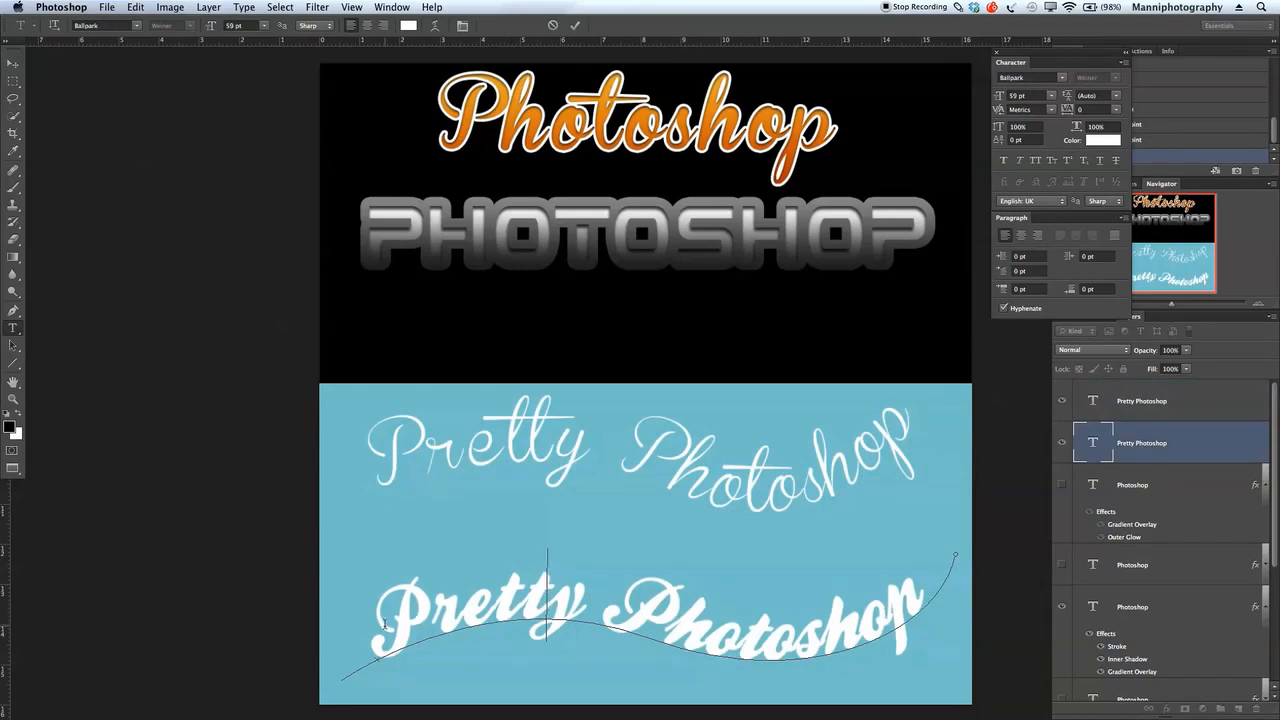
key("super+a")
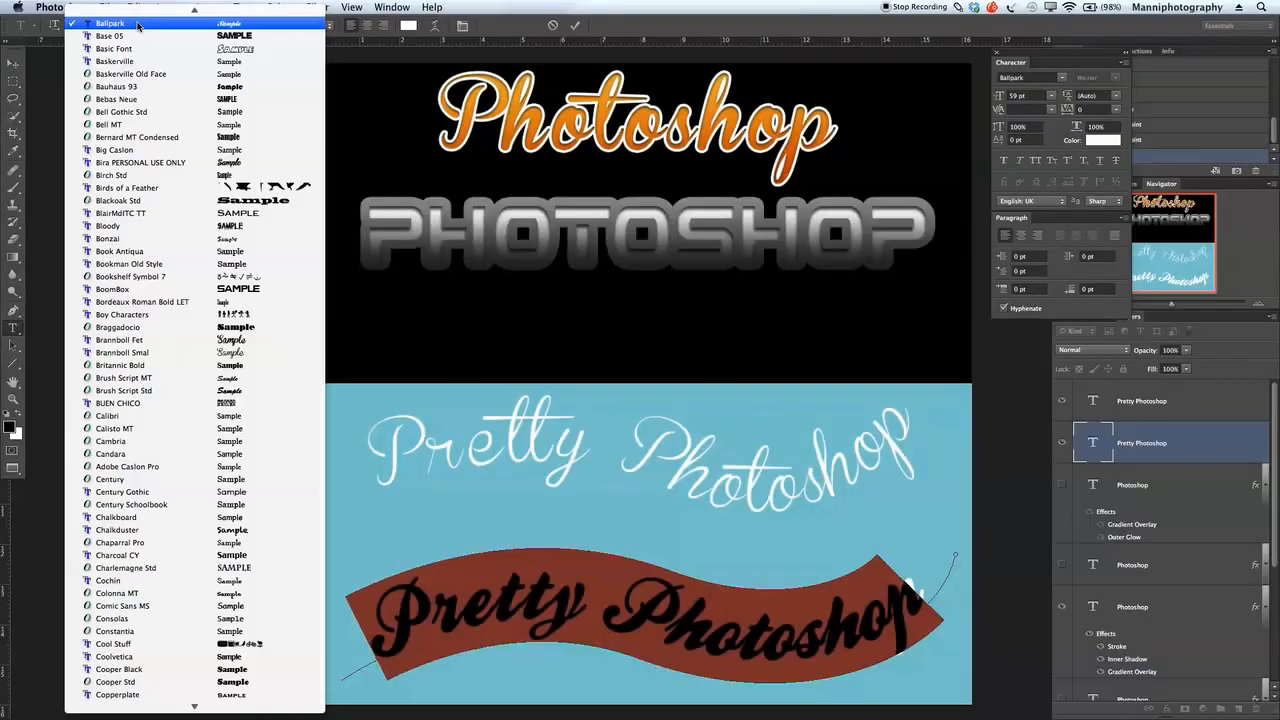
left_click(135, 25)
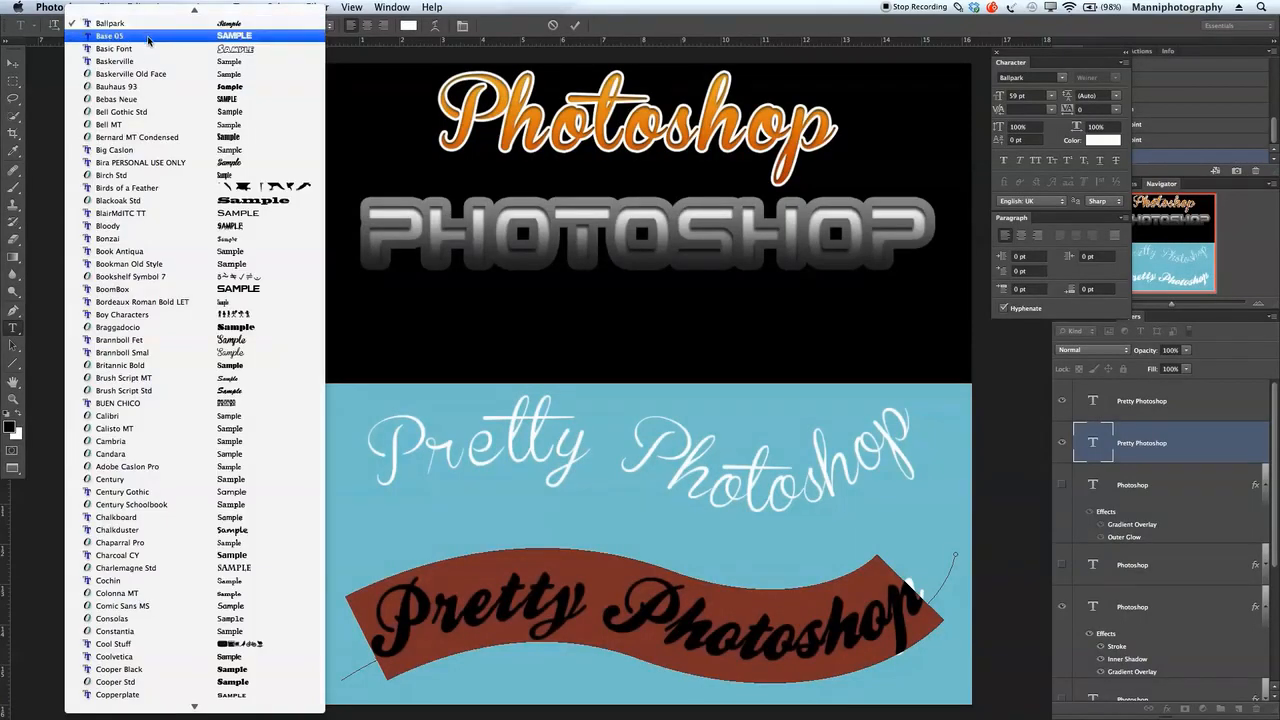
scroll(148, 40, "up", 3)
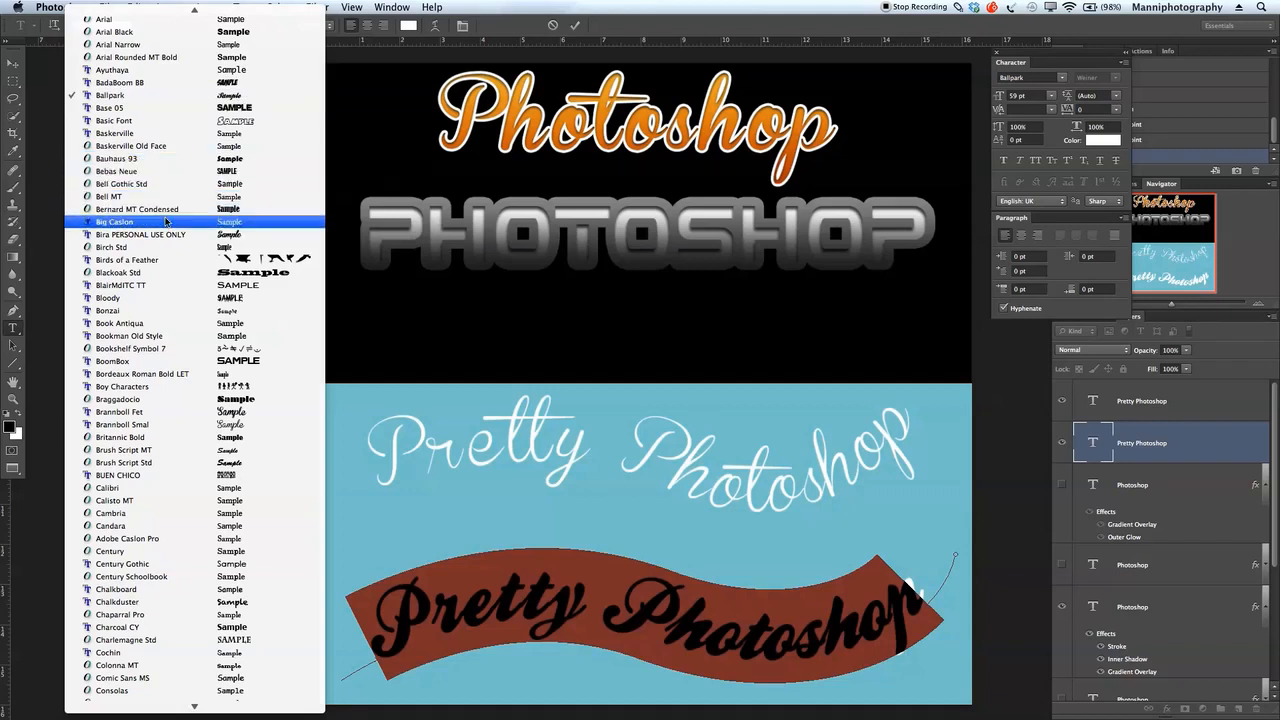
left_click(147, 424)
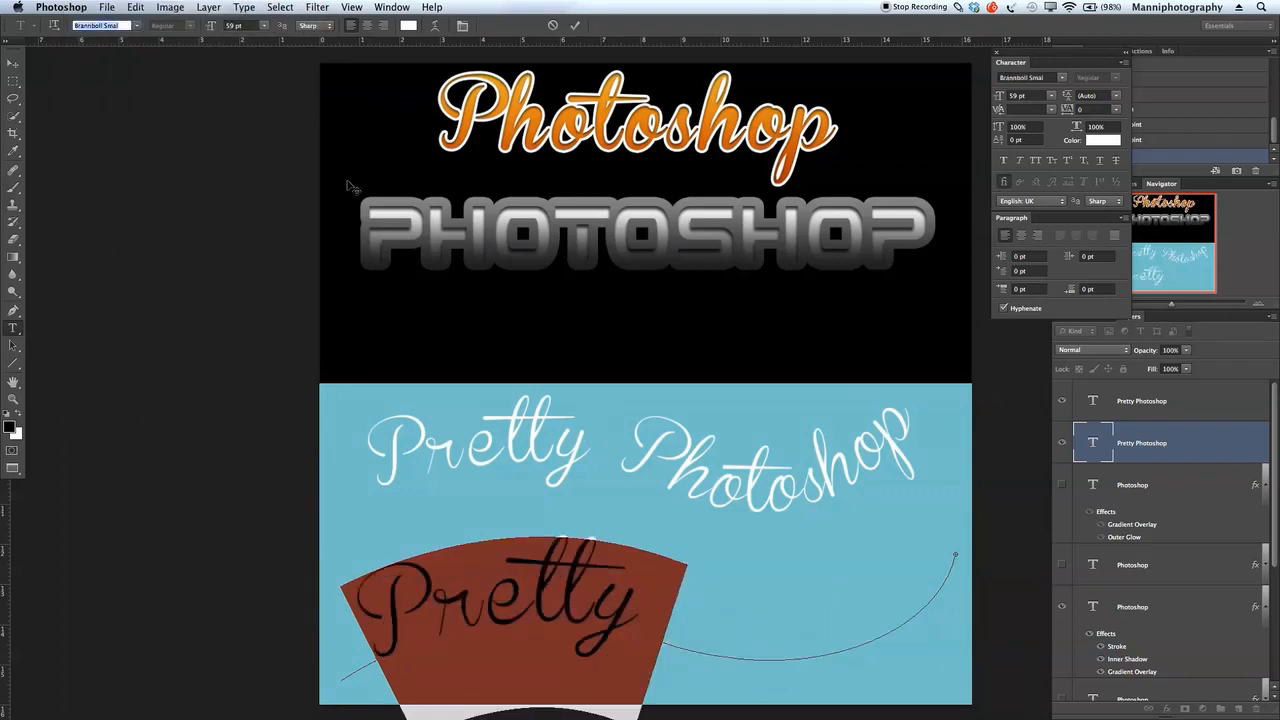
left_click_drag(213, 28, 208, 28)
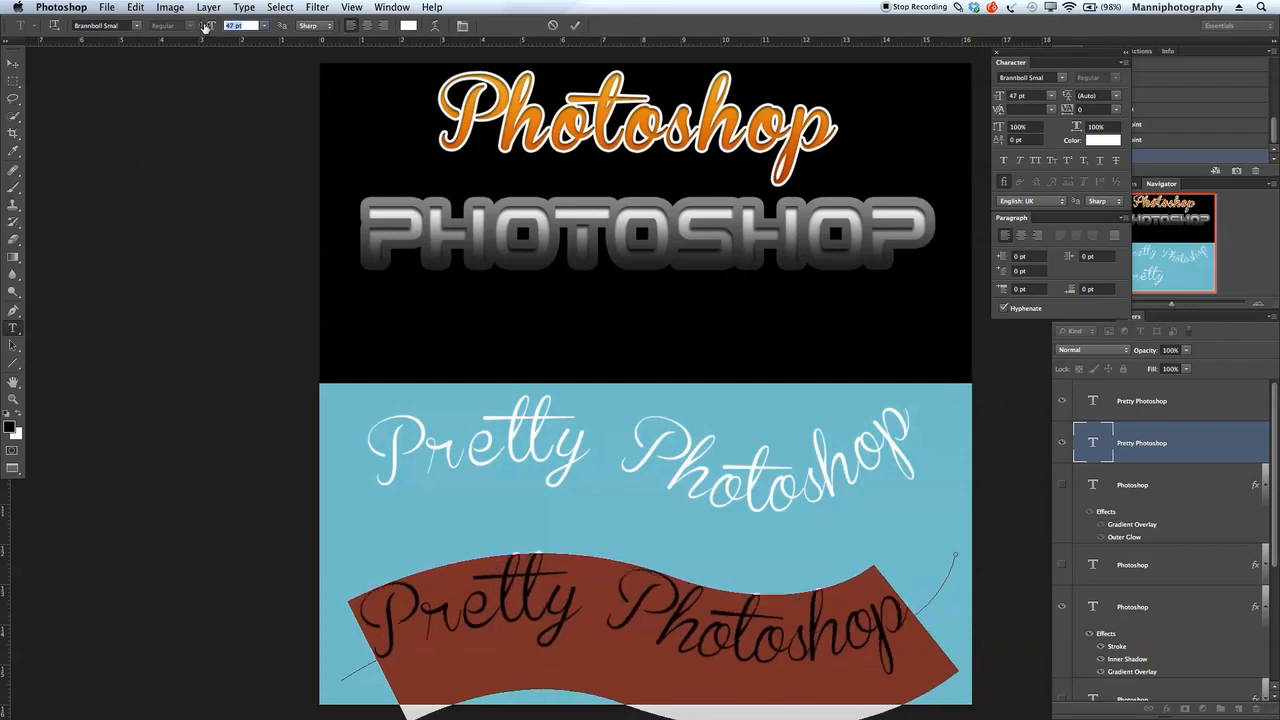
left_click(554, 26)
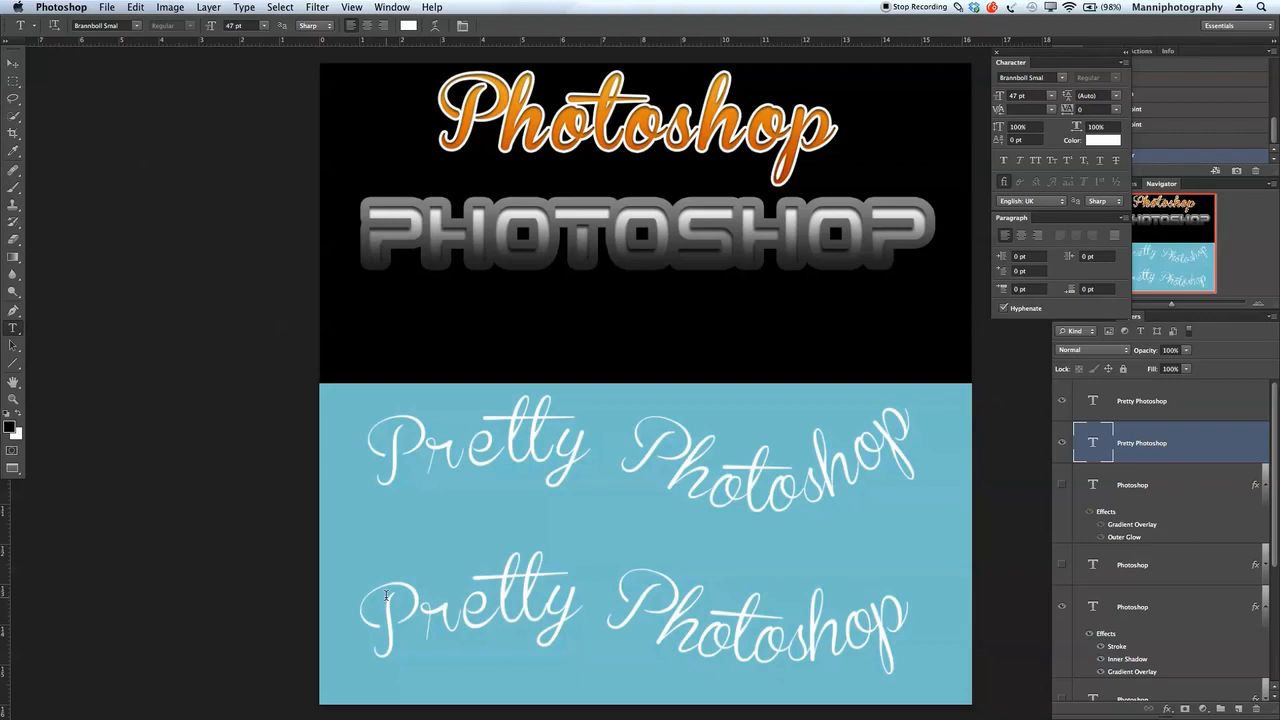
left_click(433, 25)
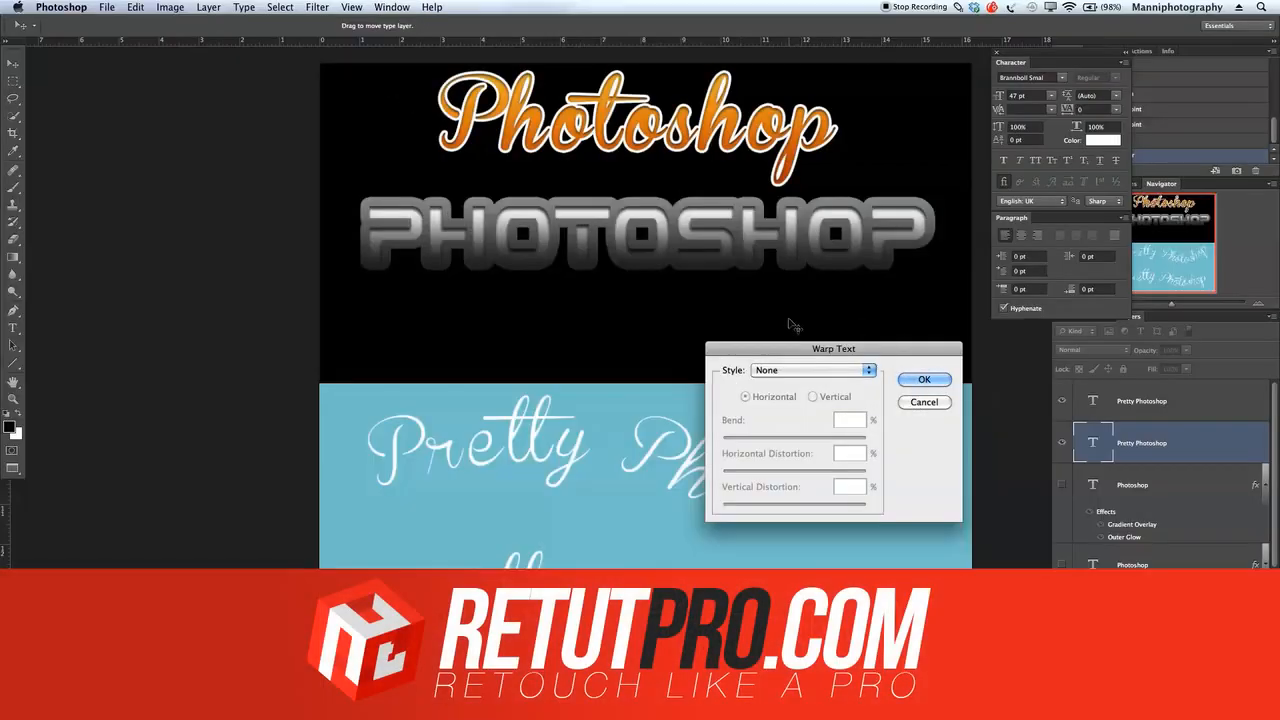
left_click_drag(806, 346, 789, 102)
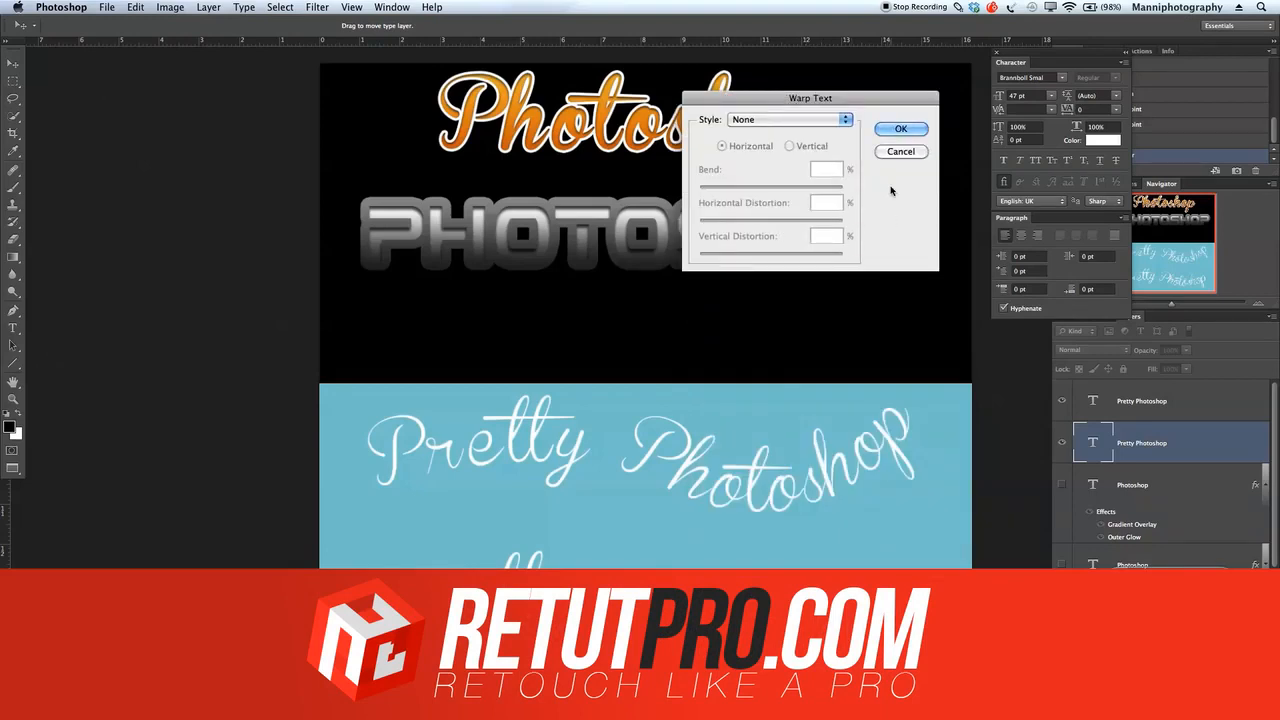
left_click(901, 151)
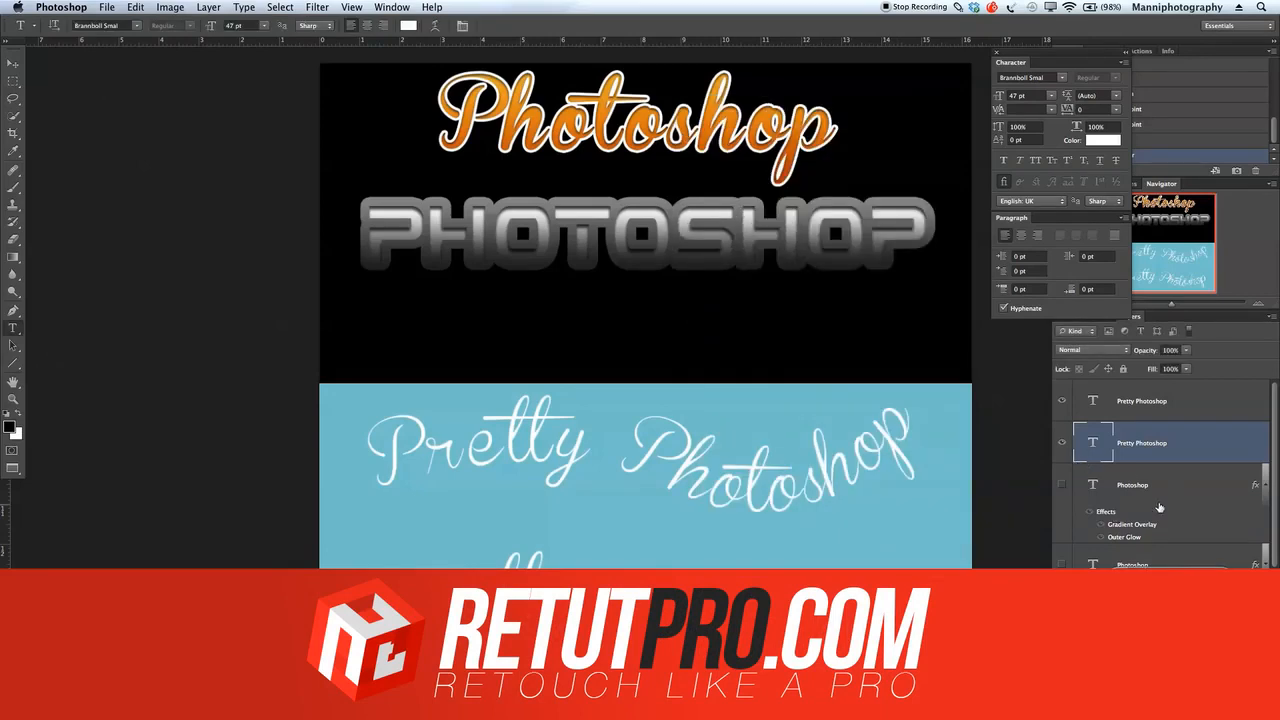
Step: Hide the new Pretty Photoshop layer and move the original curved text straight down to the lower part of the blue area
left_click(1062, 442)
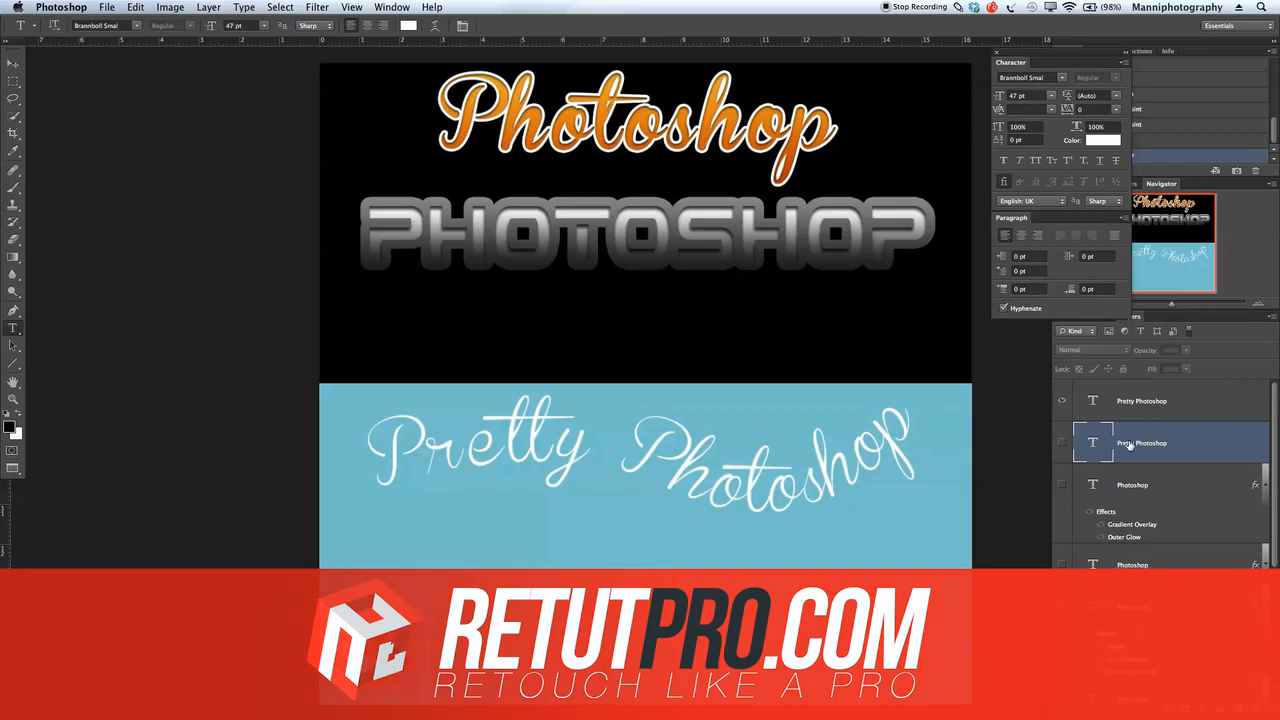
left_click(1140, 401)
key("v")
left_click_drag(736, 480, 734, 652)
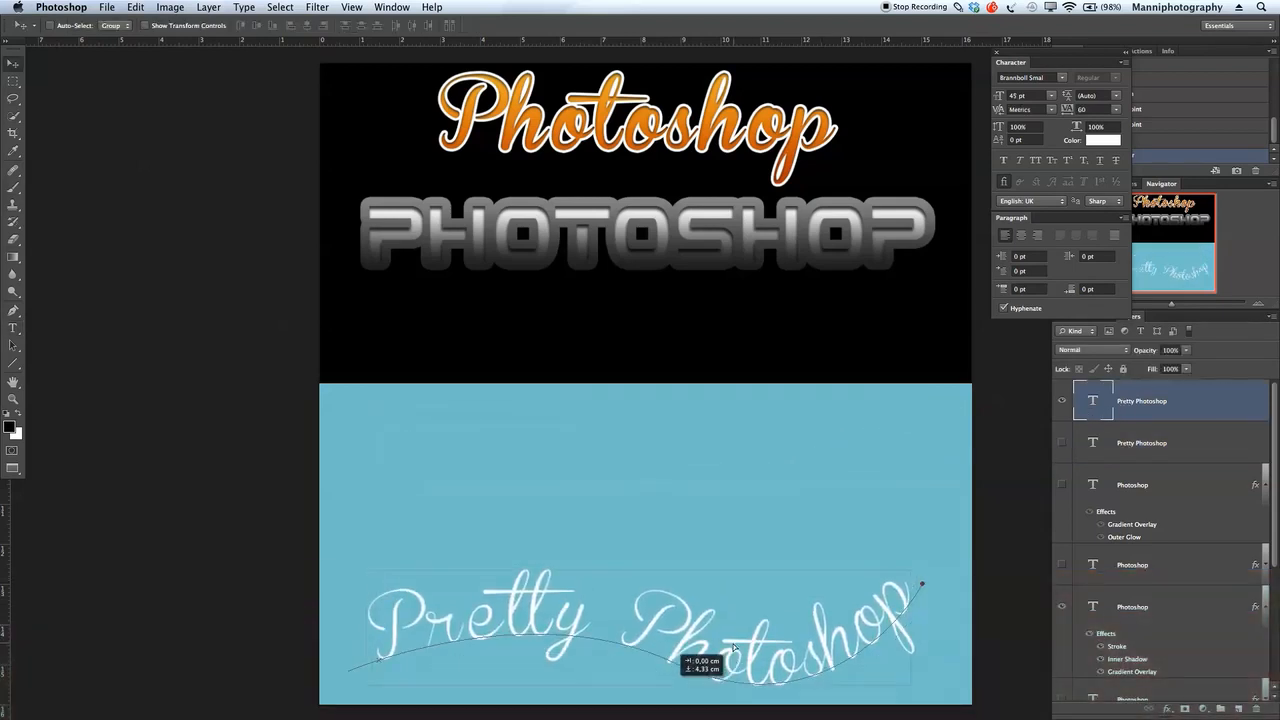
Step: Show the Photoshop layer with gradient overlay and outer glow, and move it above the curved text
left_click(1073, 487)
left_click(1063, 486)
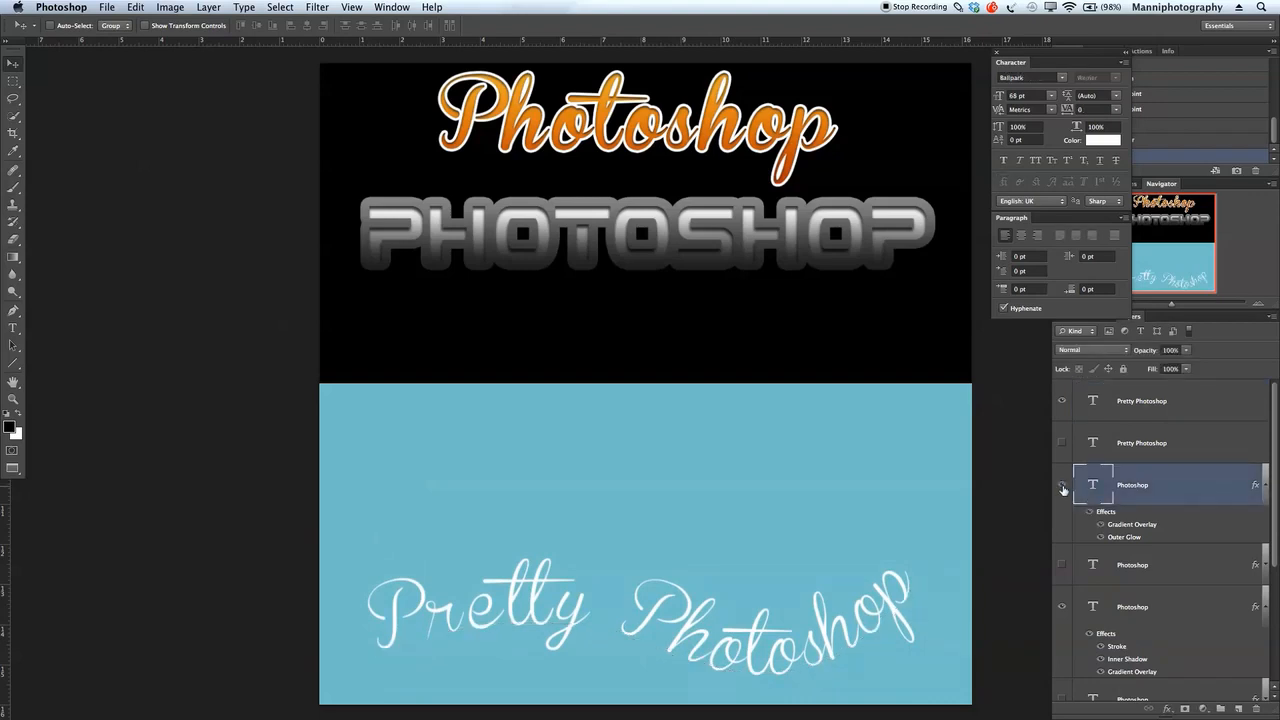
left_click_drag(672, 588, 697, 494)
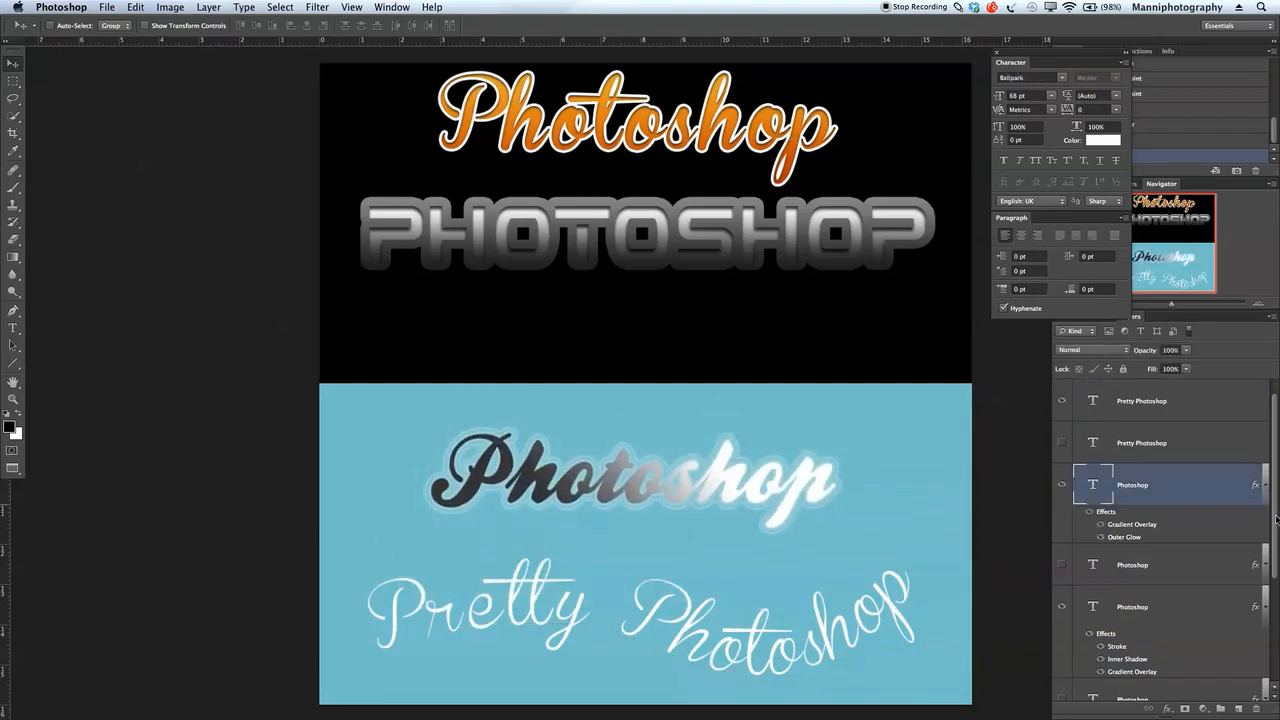
Step: Select the grey PHOTOSHOP text layer and move it straight down within the black area
left_click_drag(1273, 506, 1271, 529)
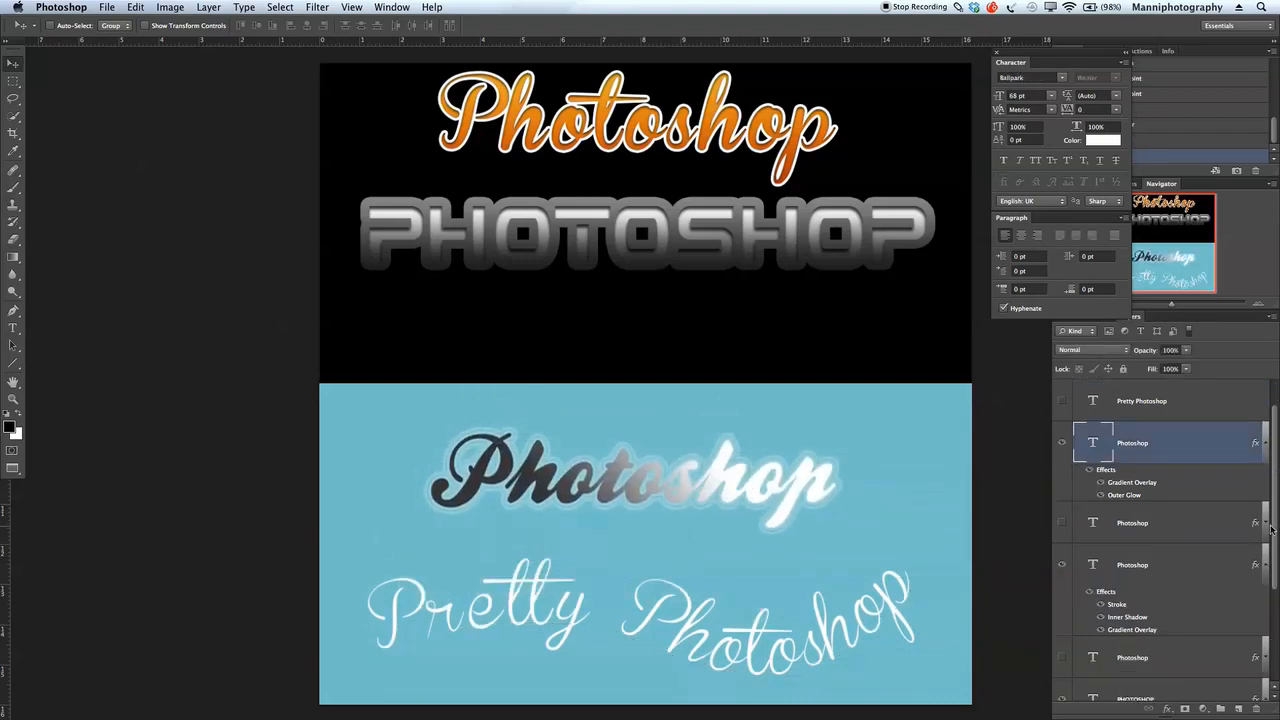
key("t")
left_click(738, 245)
key("super+Return")
key("v")
left_click_drag(738, 262, 736, 311)
Step: Select the orange Photoshop text layer and move it down slightly, away from the canvas's upper edge
key("t")
left_click(700, 152)
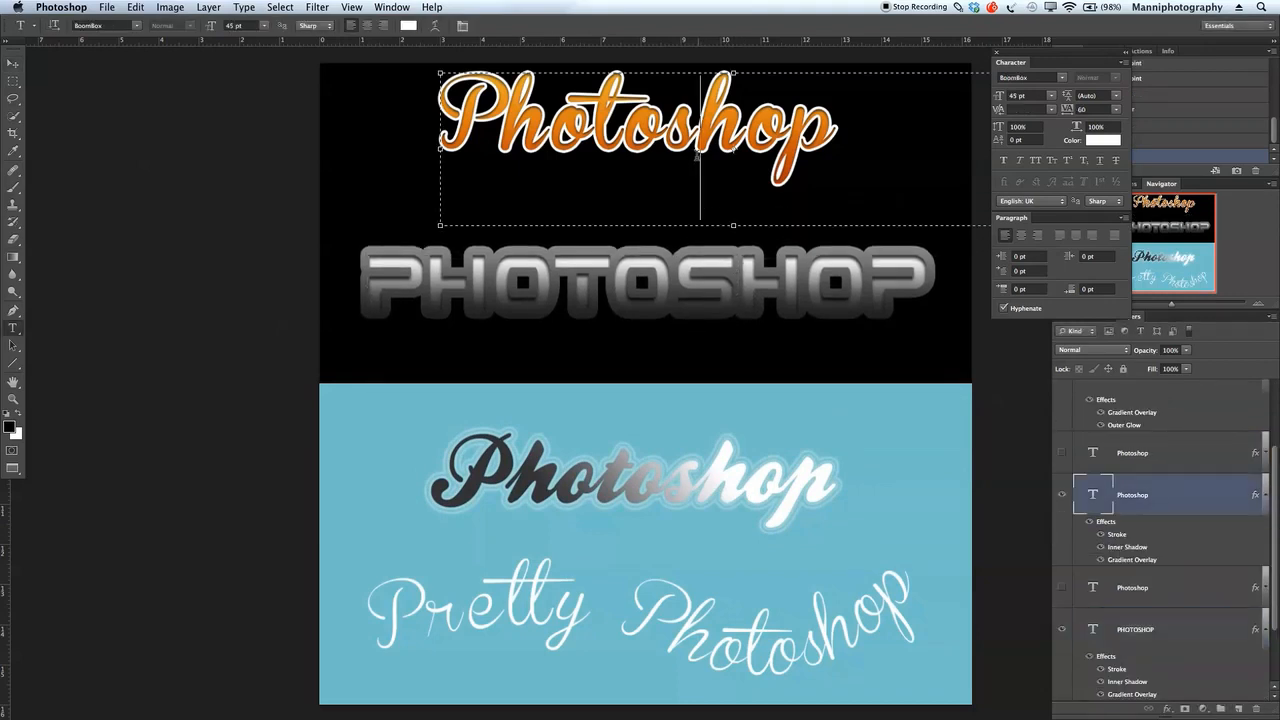
key("super+Return")
key("v")
left_click_drag(713, 140, 715, 169)
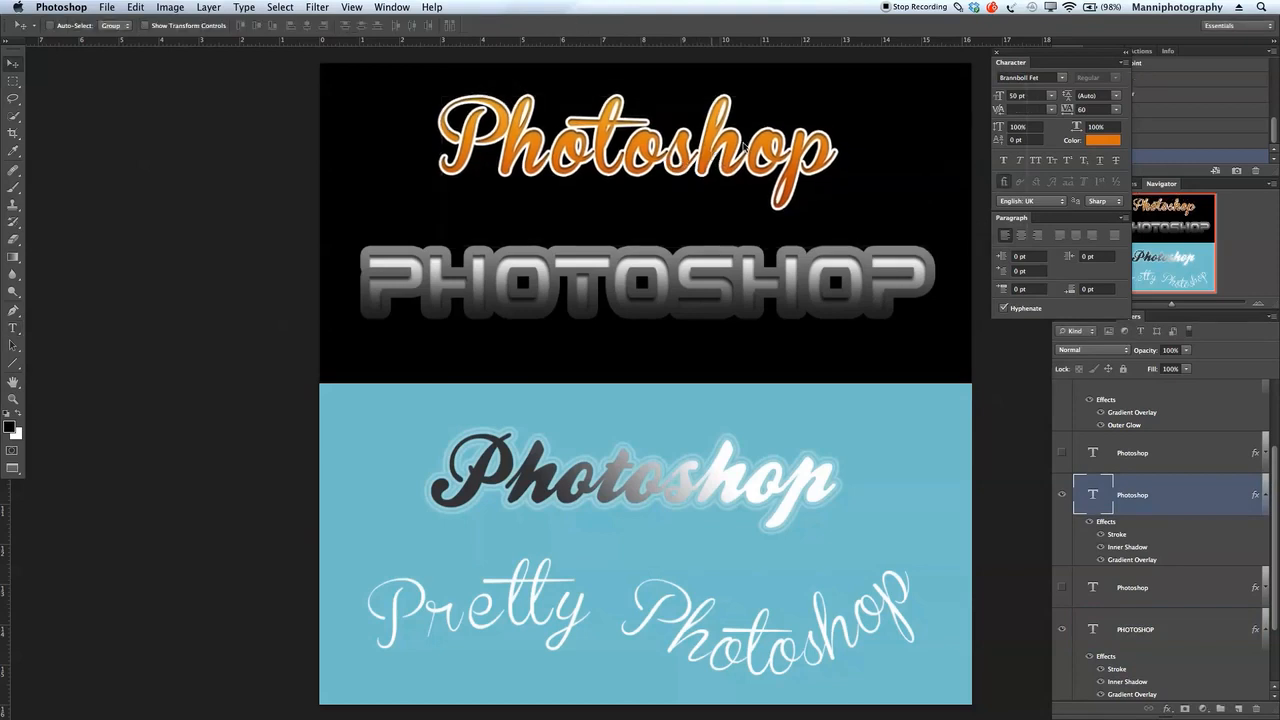